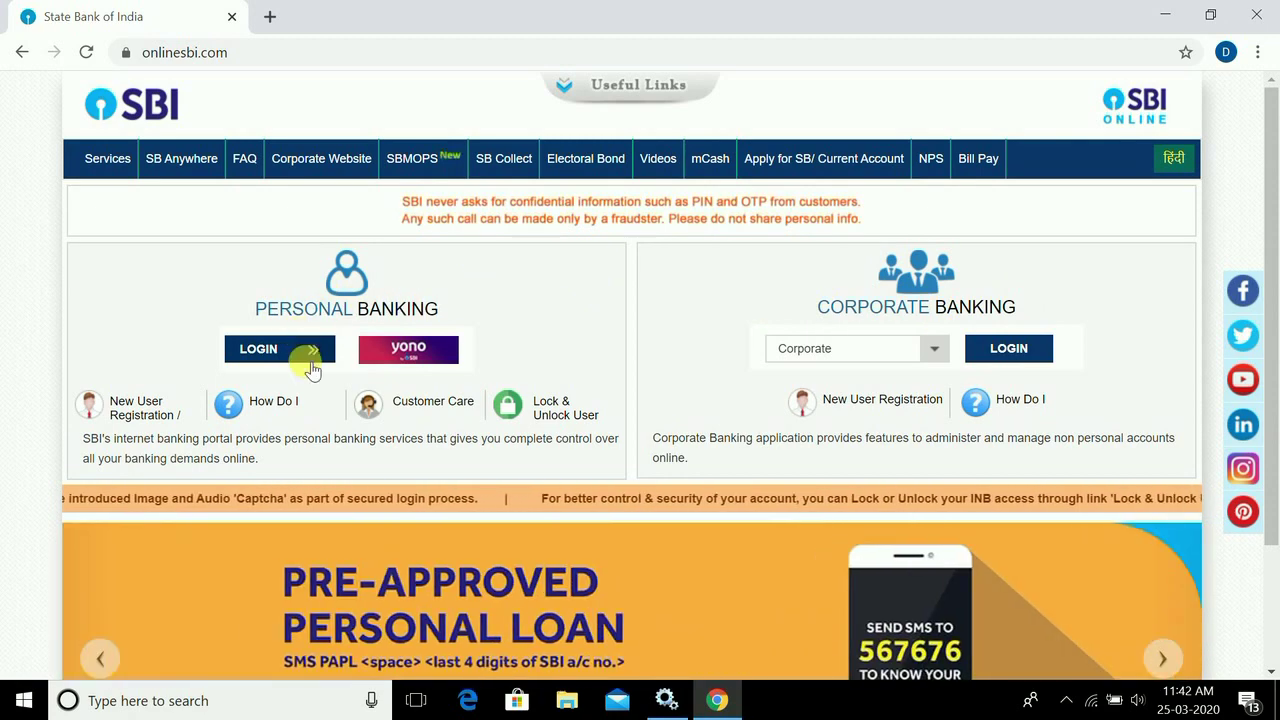
- Open the SBI Personal Banking login form via LOGIN and CONTINUE TO LOGIN
{"action": "left_click", "coordinate": [316, 351]}
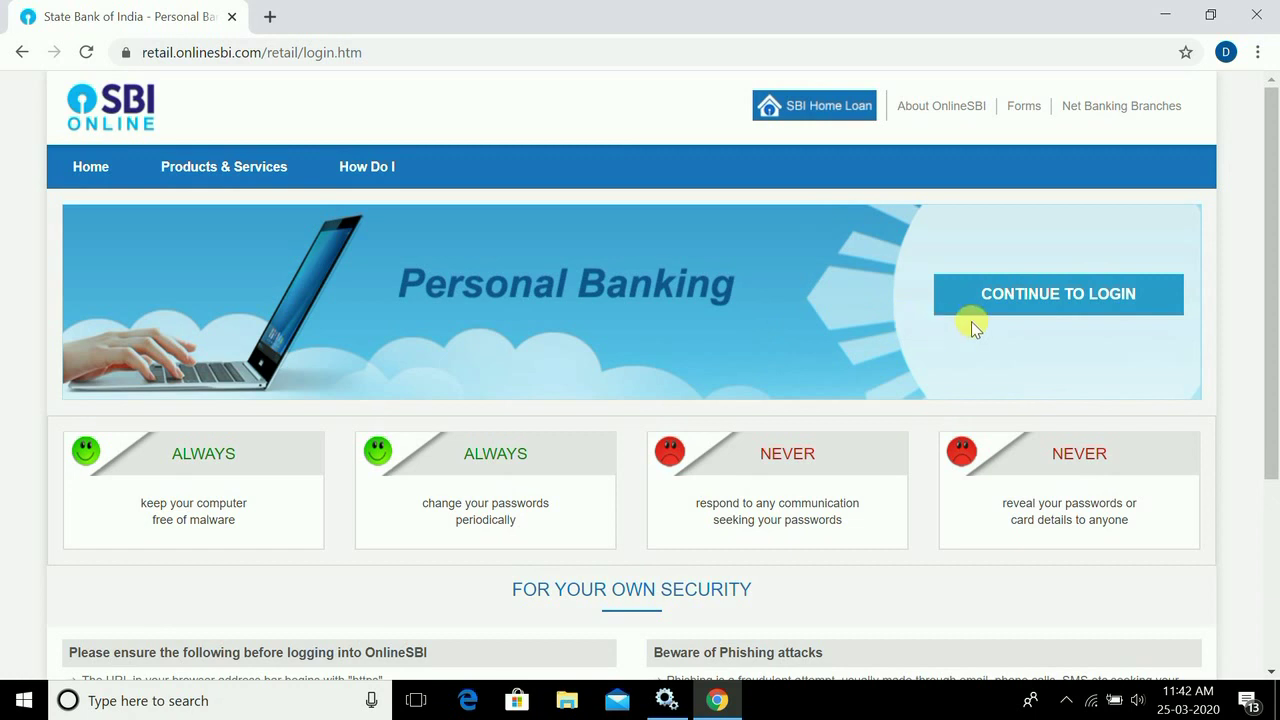
{"action": "left_click", "coordinate": [1038, 302]}
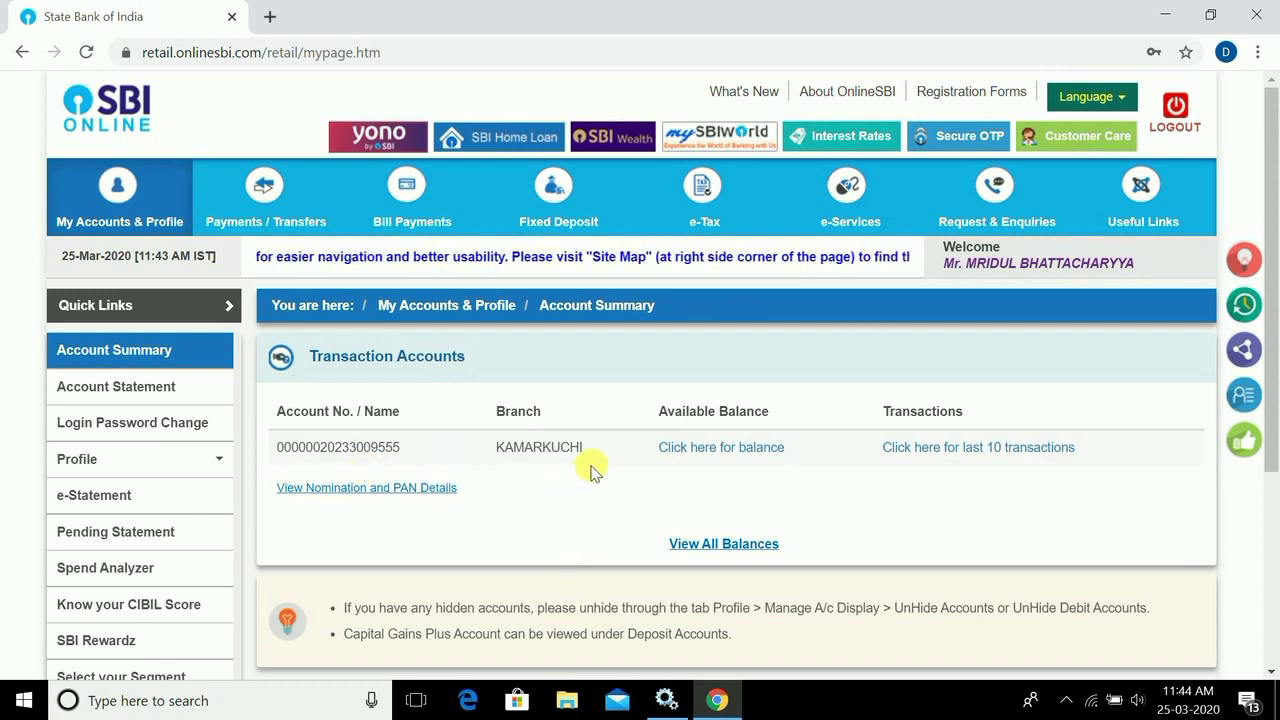
- Reveal the INR 781.92 available balance and open the account's details and recent transactions
{"action": "left_click", "coordinate": [742, 450]}
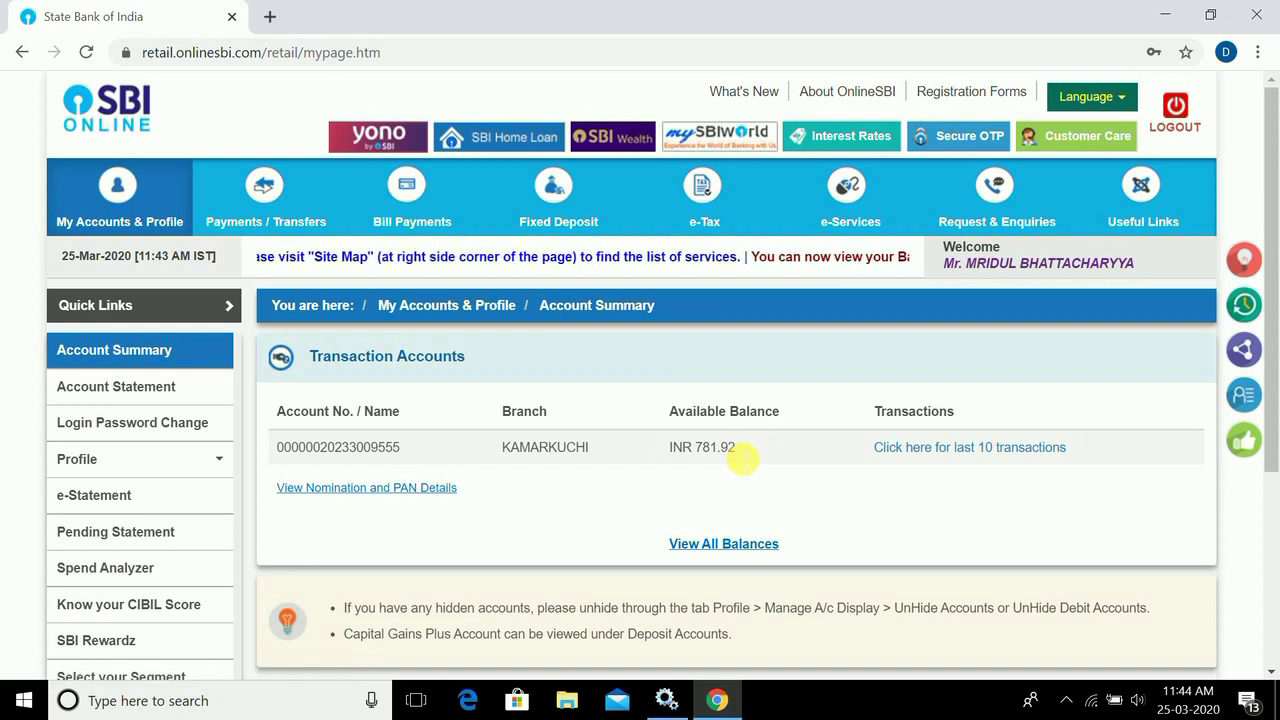
{"action": "left_click", "coordinate": [958, 450]}
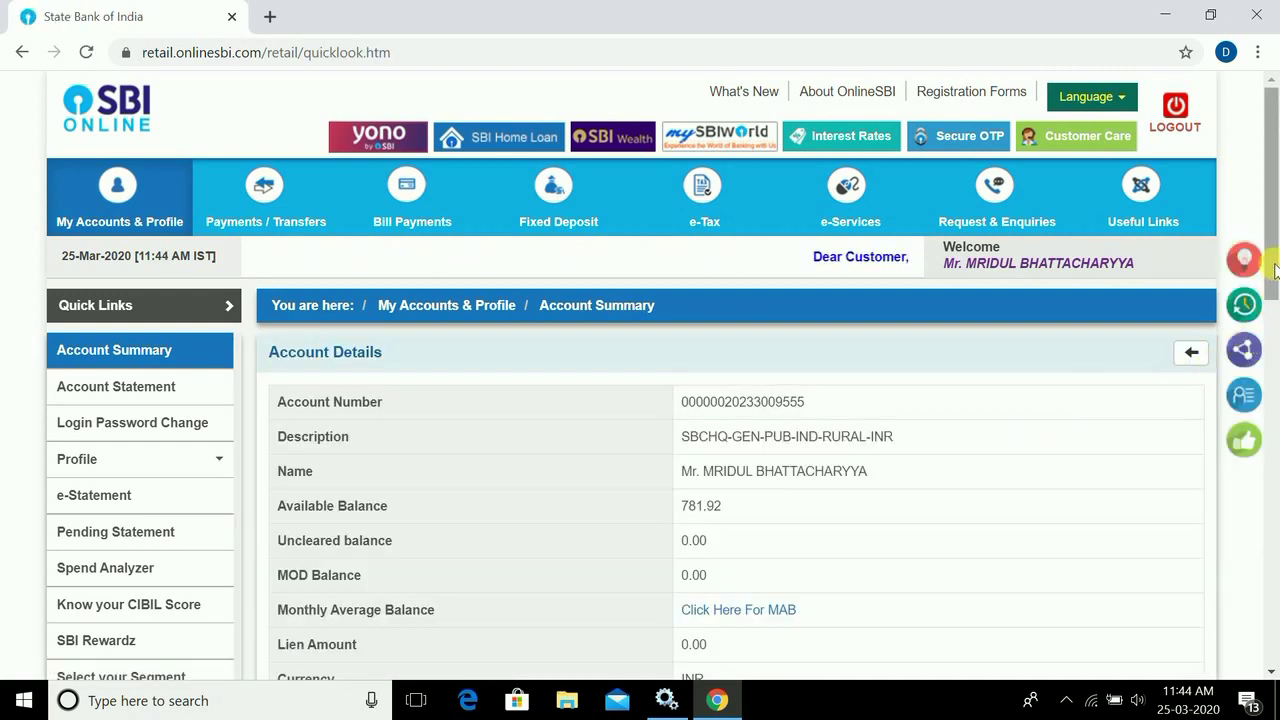
{"action": "left_click_drag", "start_coordinate": [1268, 180], "coordinate": [1265, 180]}
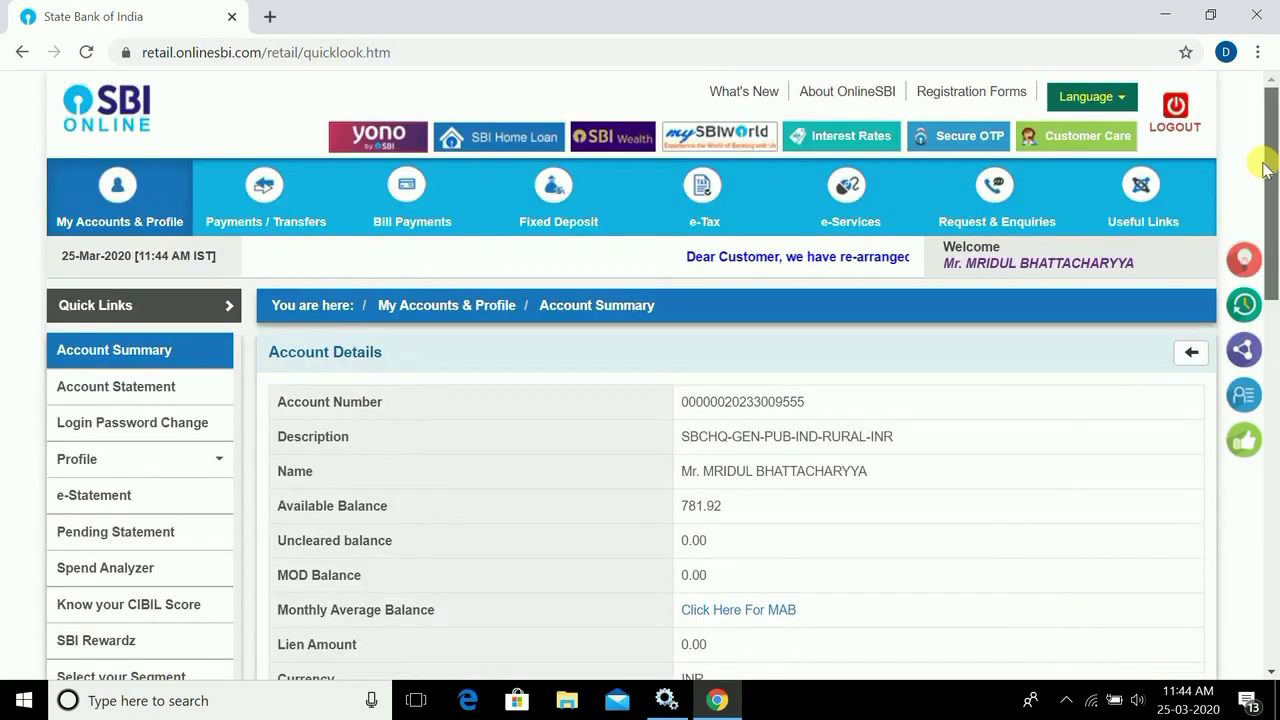
{"action": "mouse_move", "coordinate": [313, 207]}
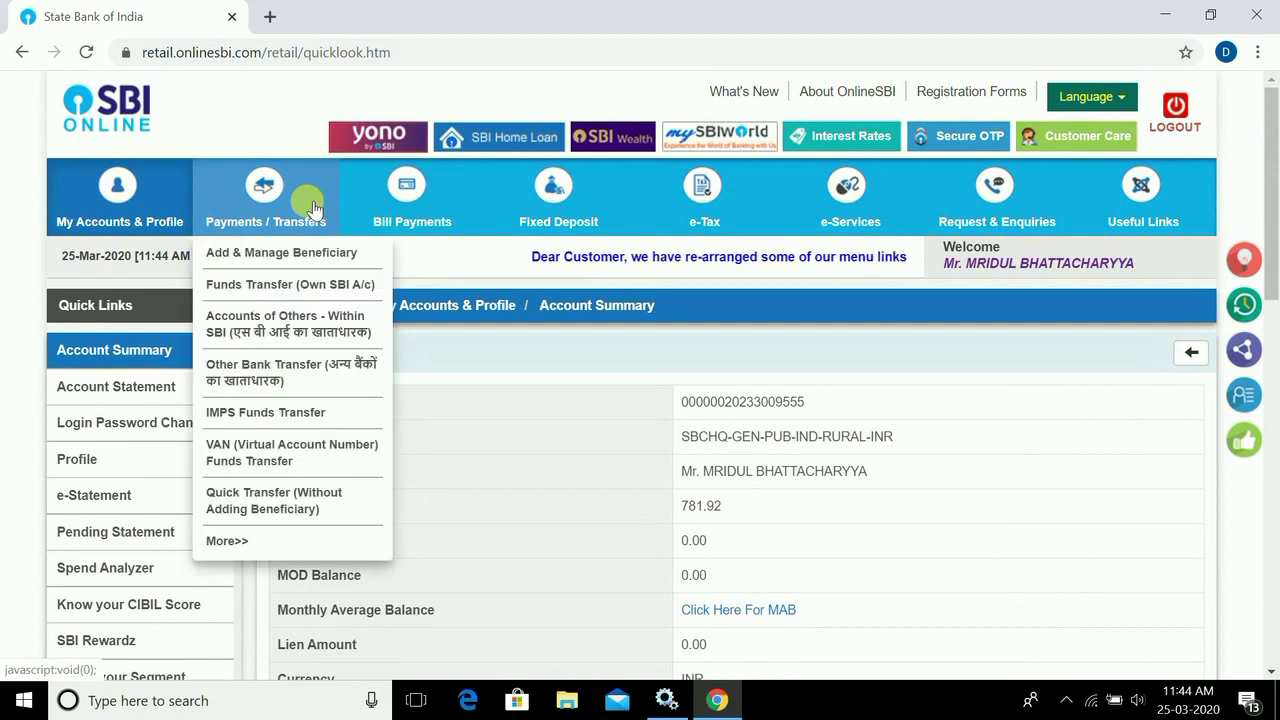
- Go to Payments / Transfers and choose Quick Transfer (Without Adding Beneficiary)
{"action": "left_click", "coordinate": [284, 196]}
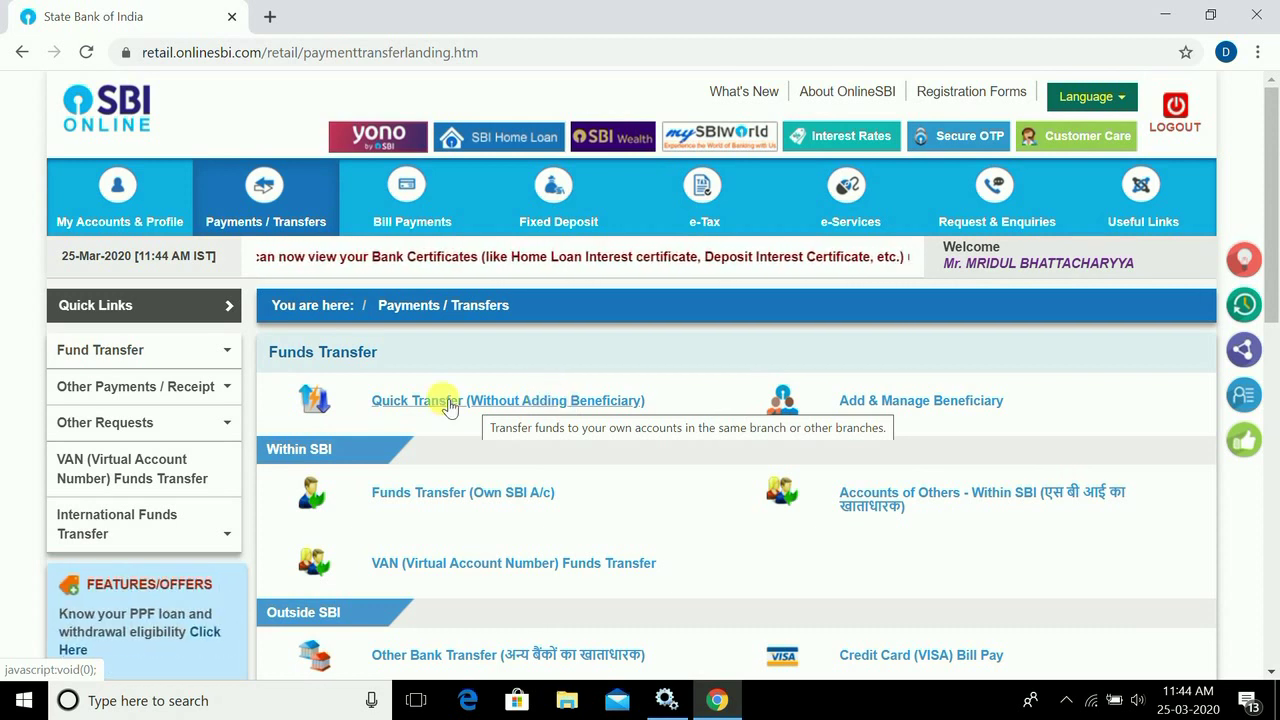
{"action": "left_click", "coordinate": [527, 401]}
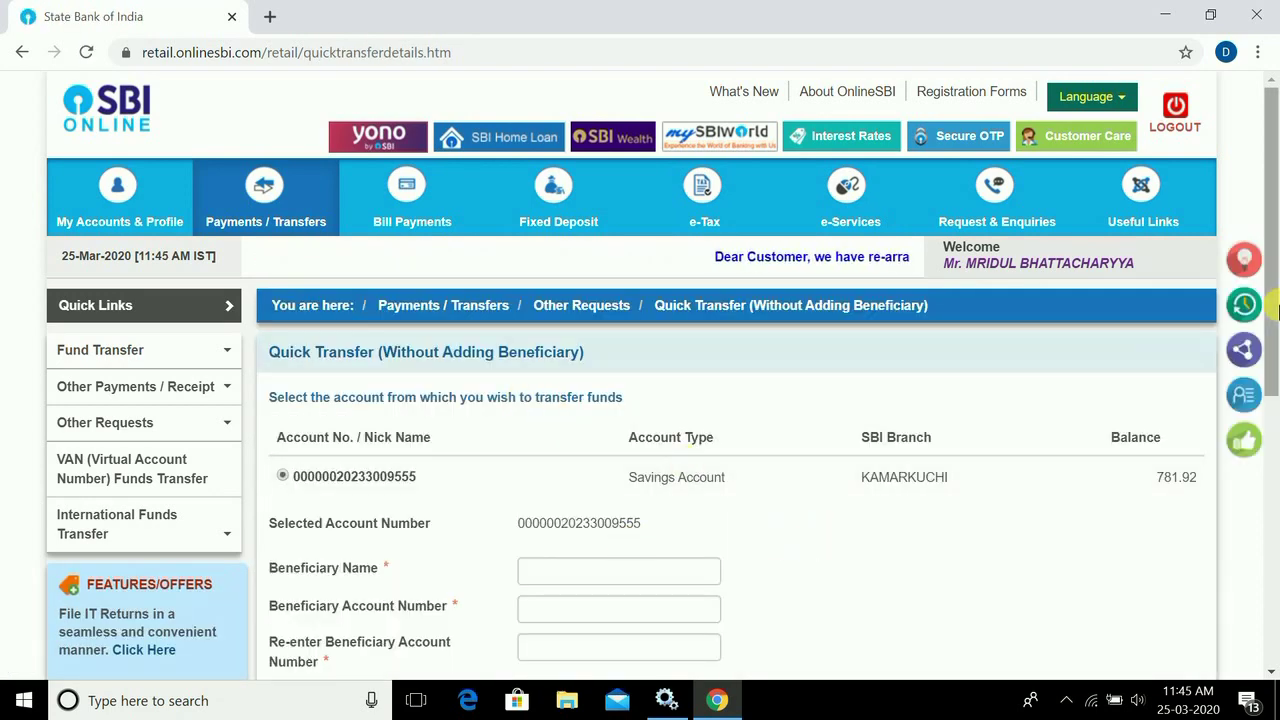
- Look over the Quick Transfer fields and purpose list, then select Other Bank Transfer
{"action": "left_click_drag", "start_coordinate": [1275, 308], "coordinate": [1276, 440]}
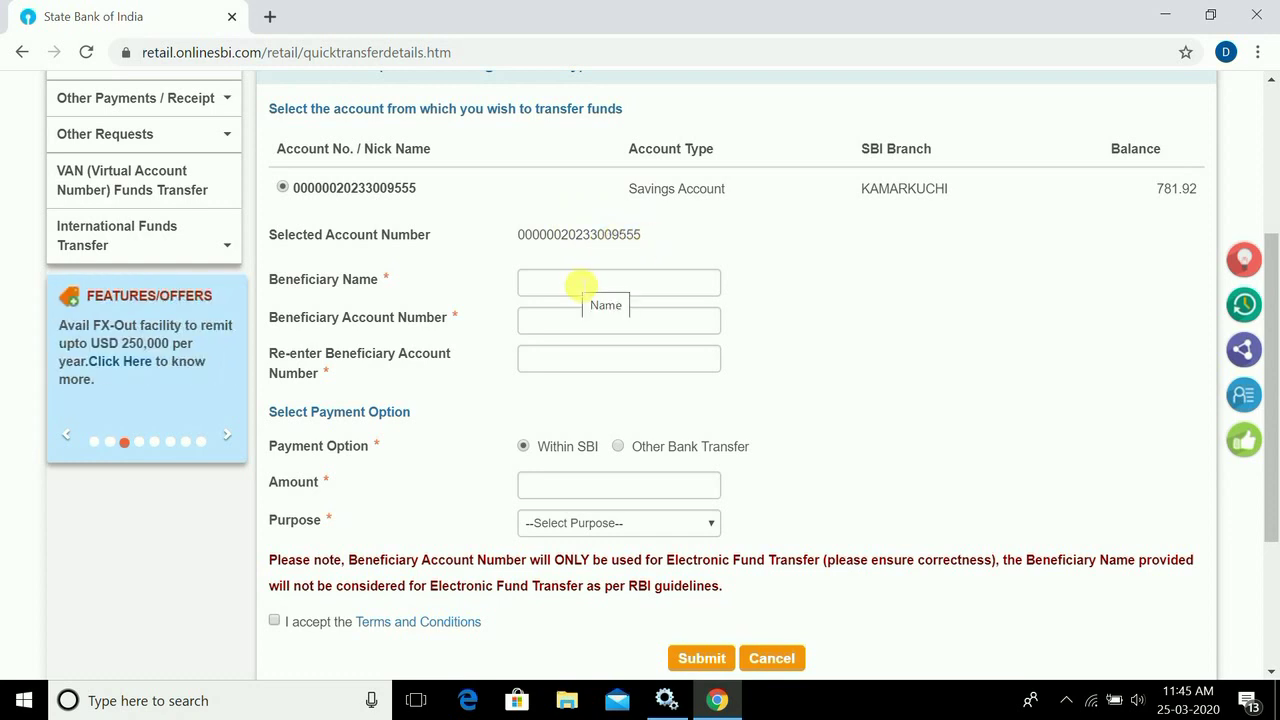
{"action": "left_click", "coordinate": [580, 284]}
{"action": "left_click", "coordinate": [555, 324]}
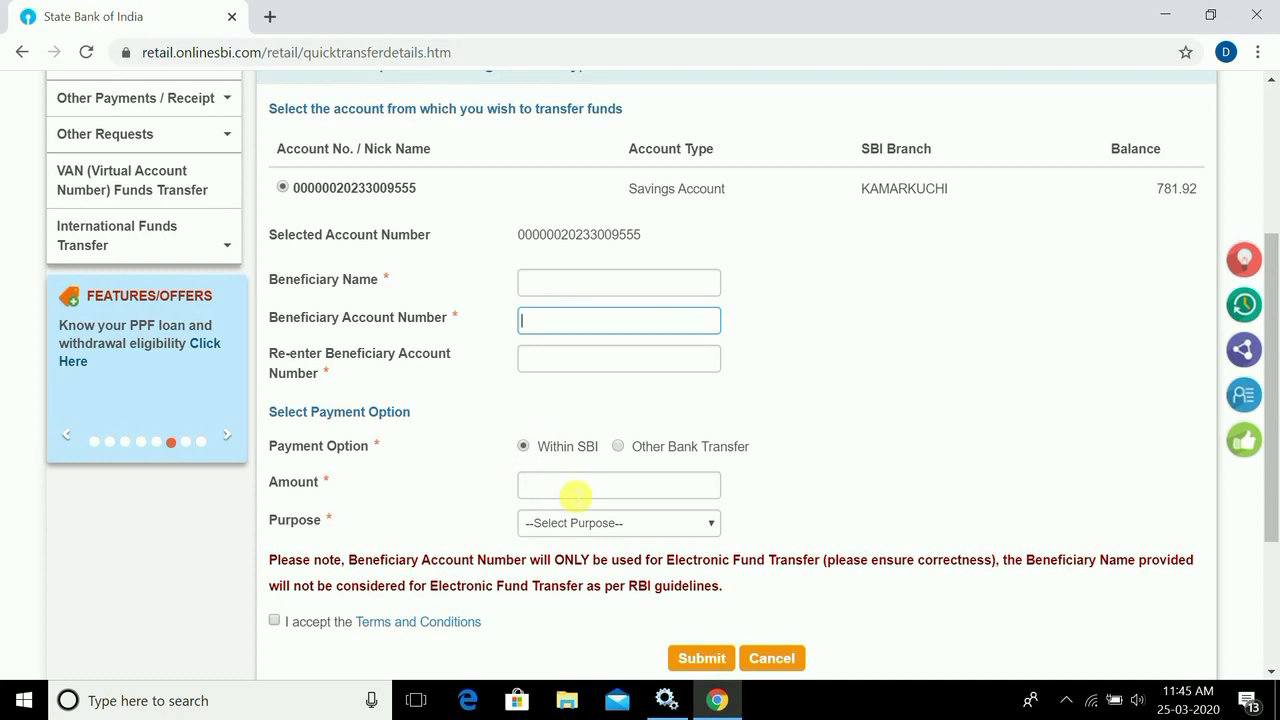
{"action": "left_click", "coordinate": [603, 494]}
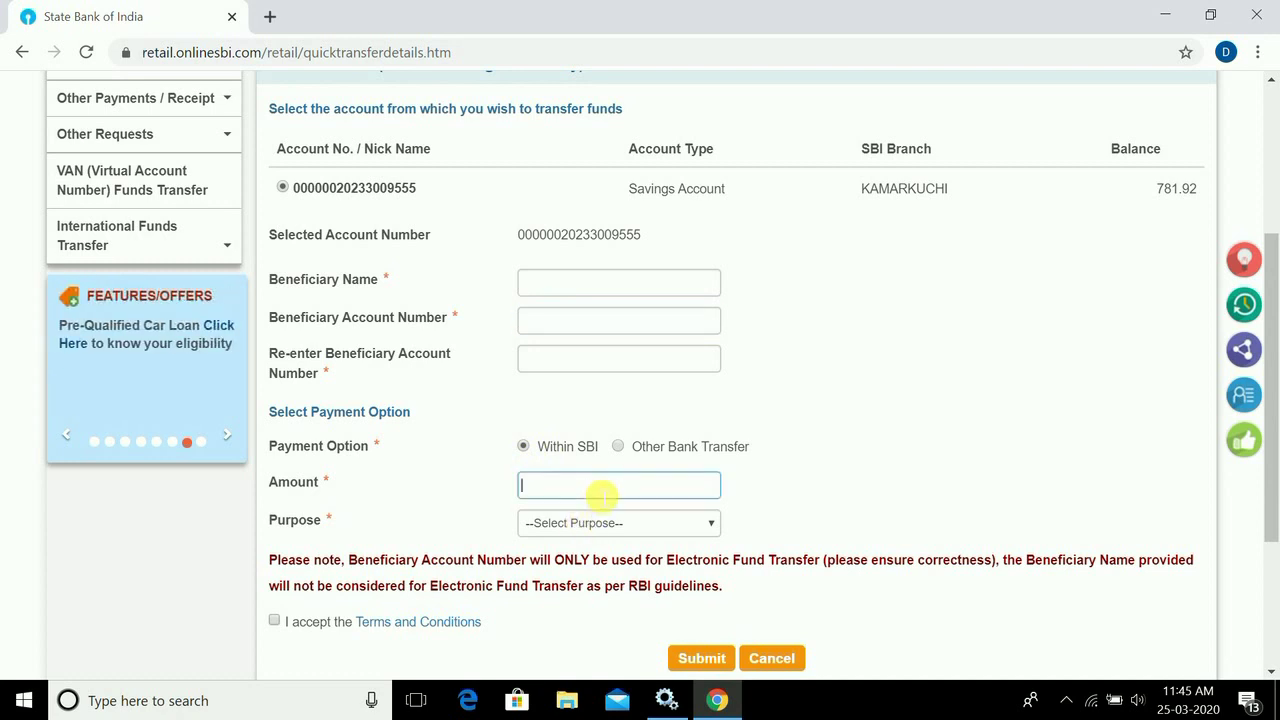
{"action": "left_click", "coordinate": [595, 528]}
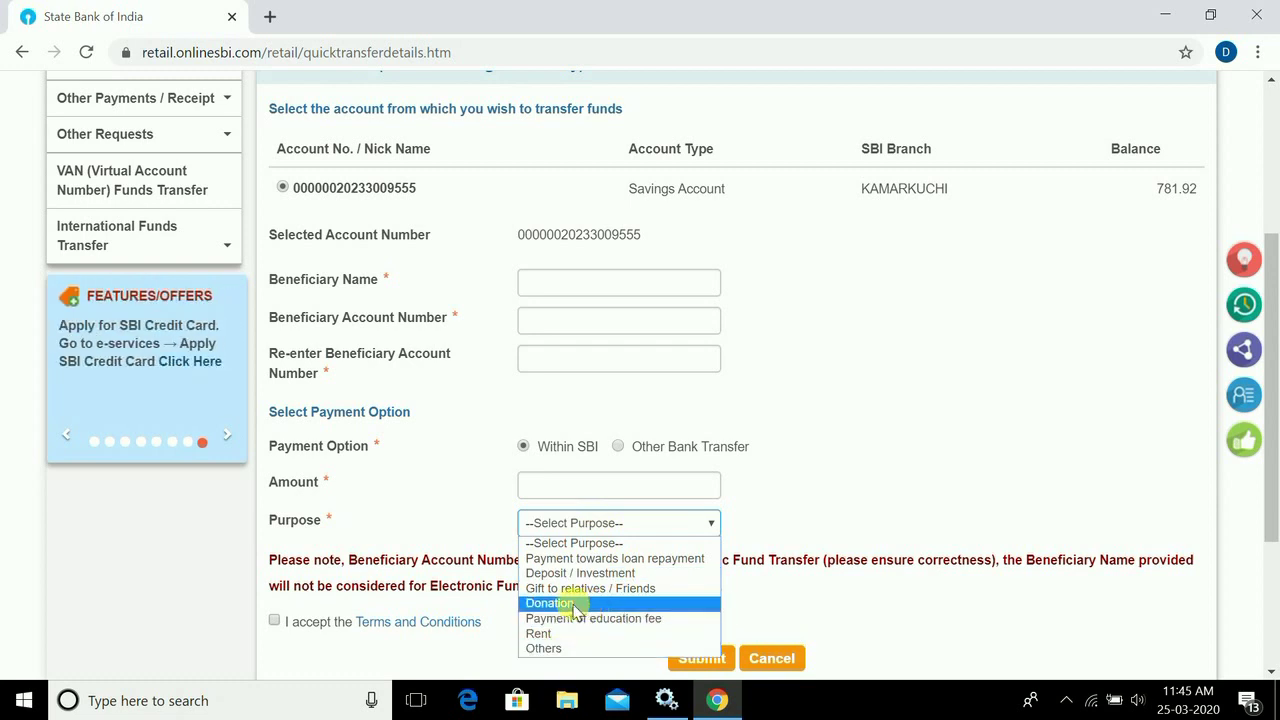
{"action": "left_click", "coordinate": [618, 448]}
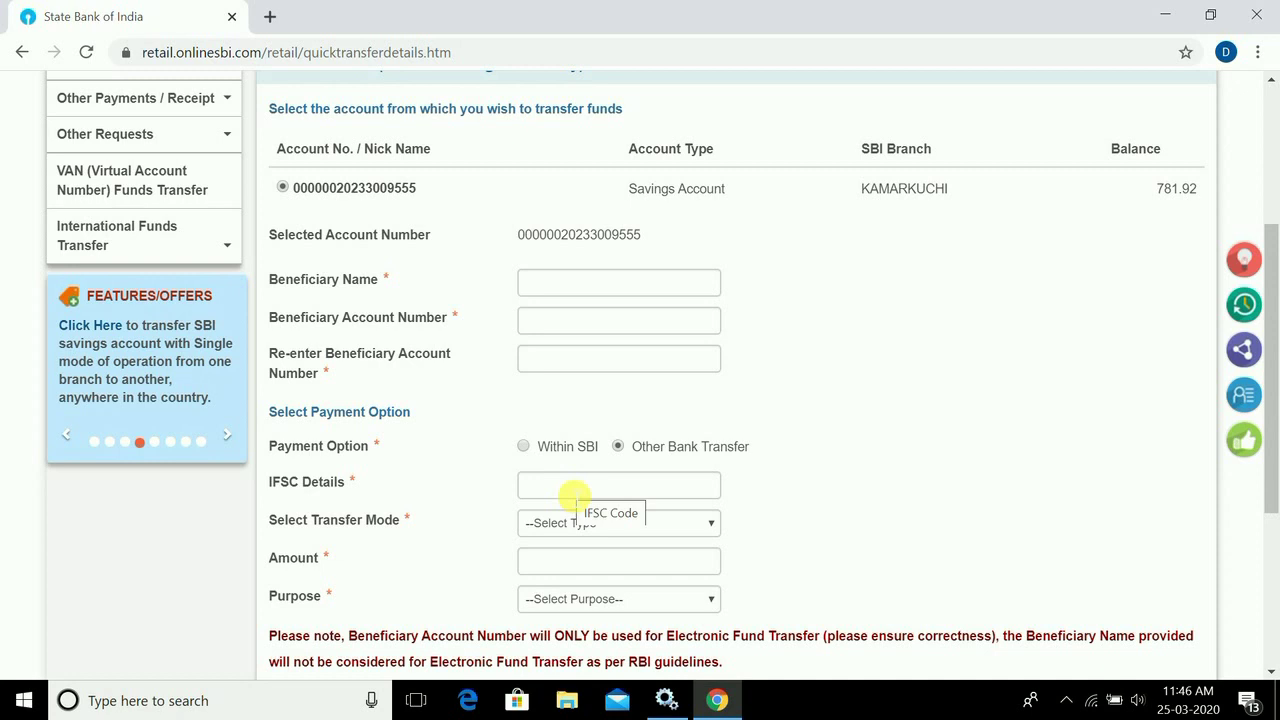
{"action": "left_click", "coordinate": [268, 17]}
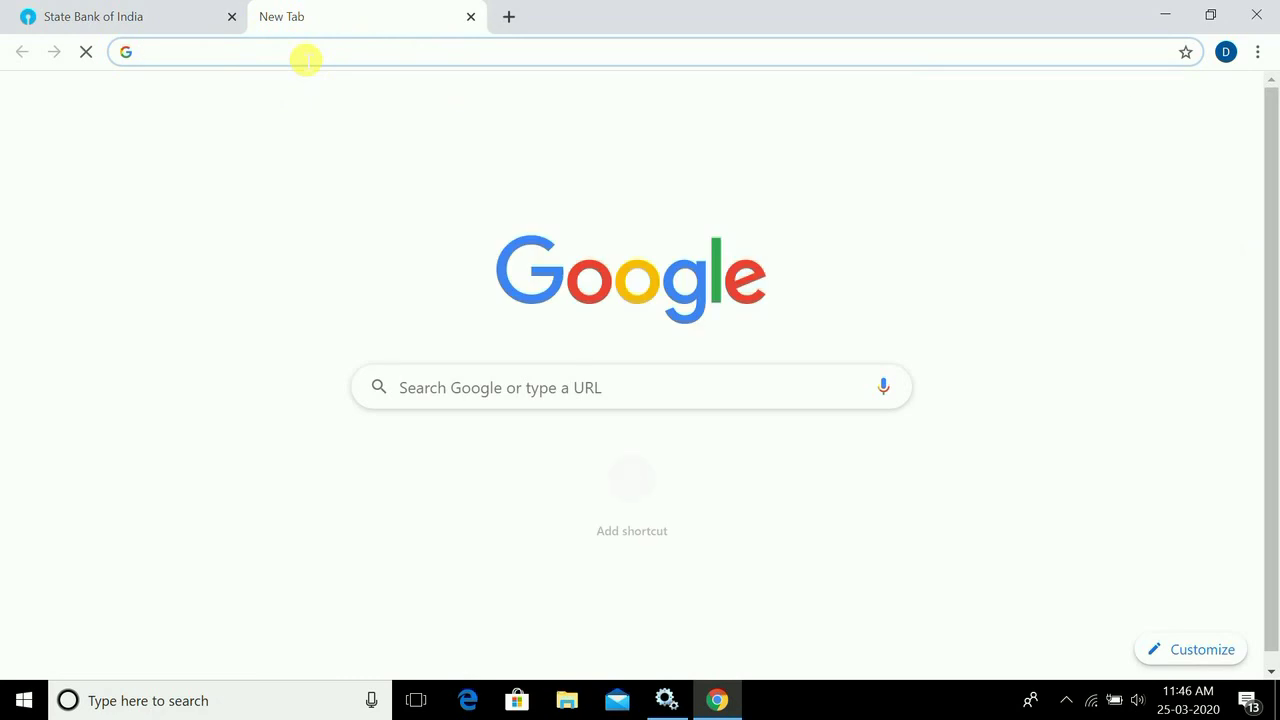
- Search Google for the HDFC Nalbari IFSC code (HDFC0002039), then close the search tab
{"action": "type", "text": "hd"}
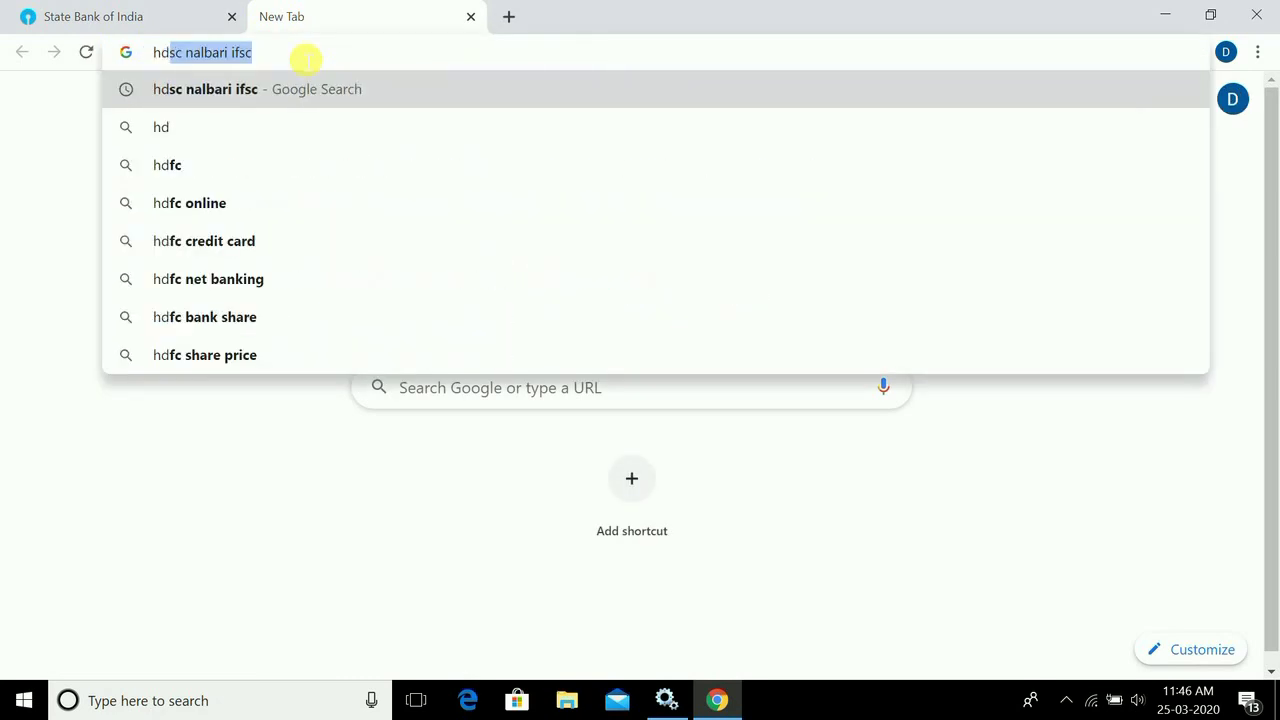
{"action": "type", "text": "fc nalbari"}
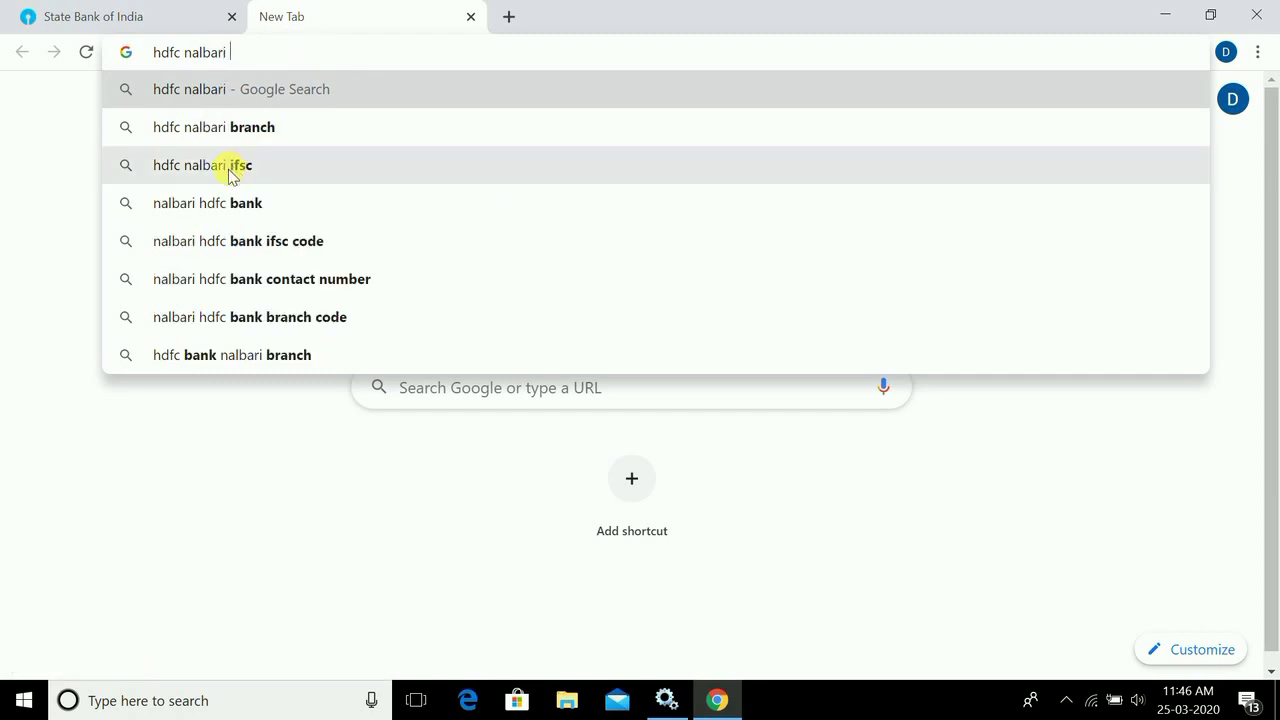
{"action": "left_click", "coordinate": [229, 166]}
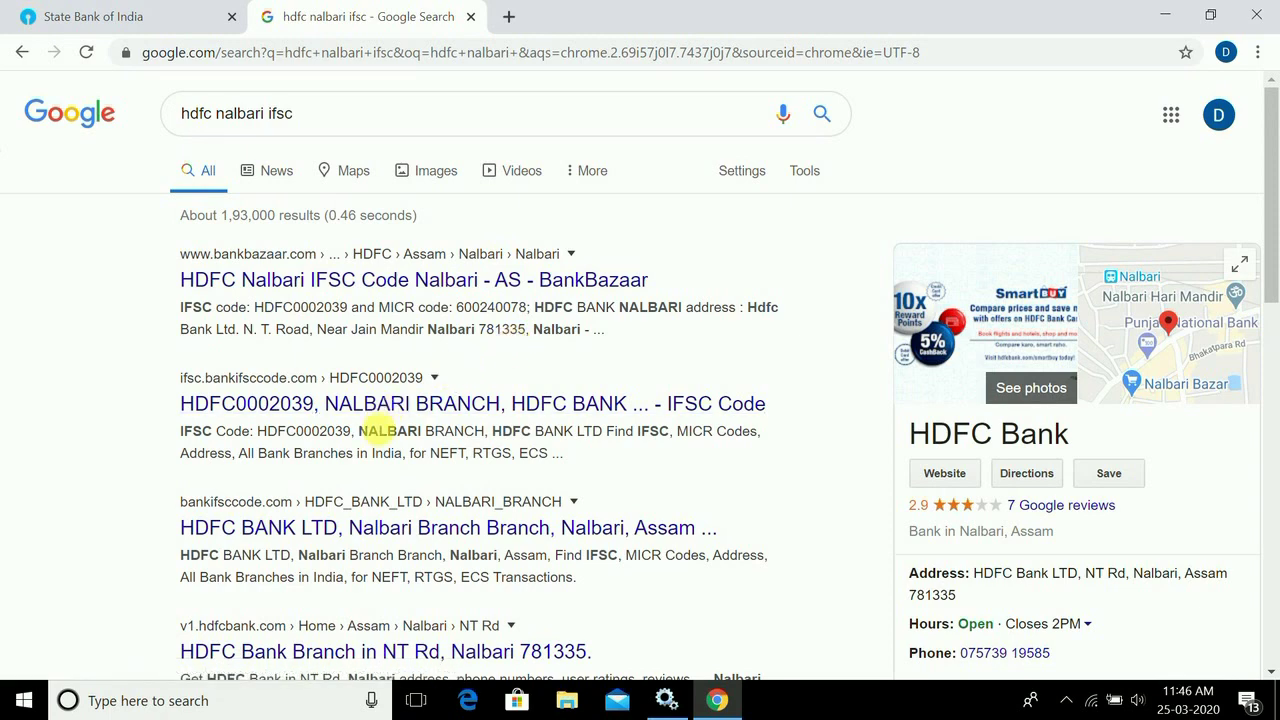
{"action": "key", "text": "ctrl+w"}
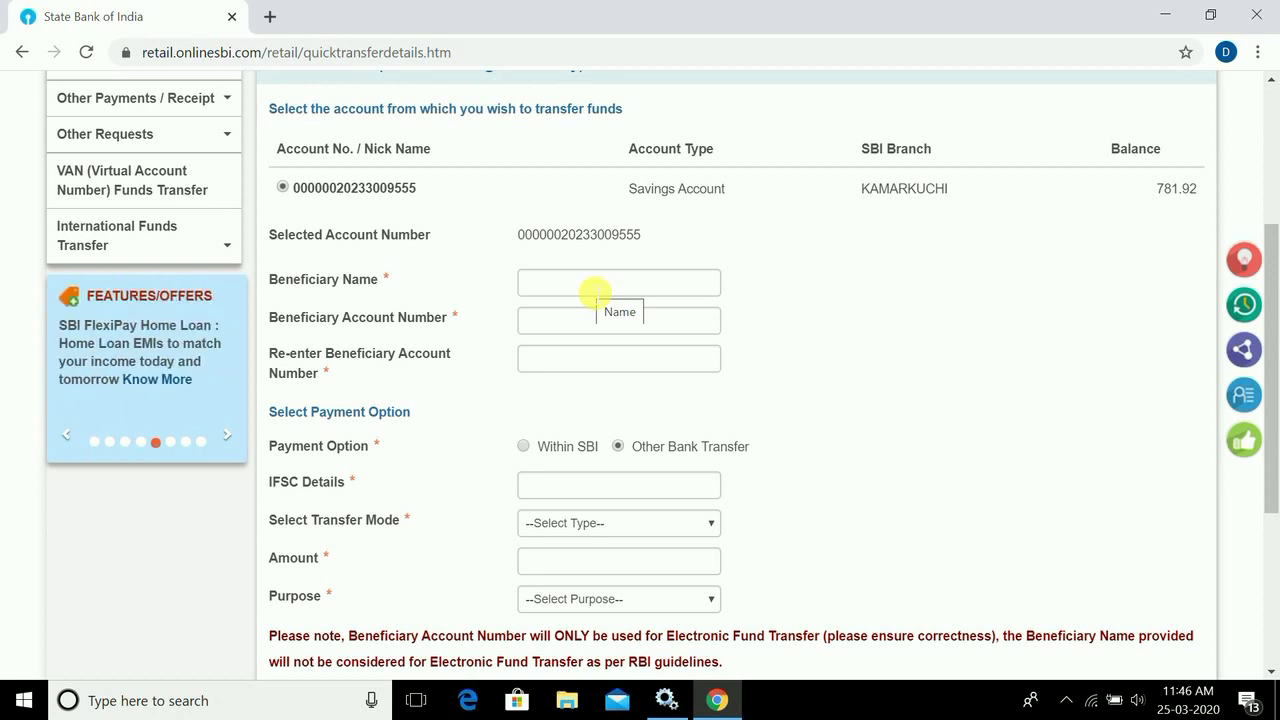
- Enter the beneficiary's full name in the Quick Transfer form
{"action": "left_click", "coordinate": [594, 285]}
{"action": "type", "text": "M"}
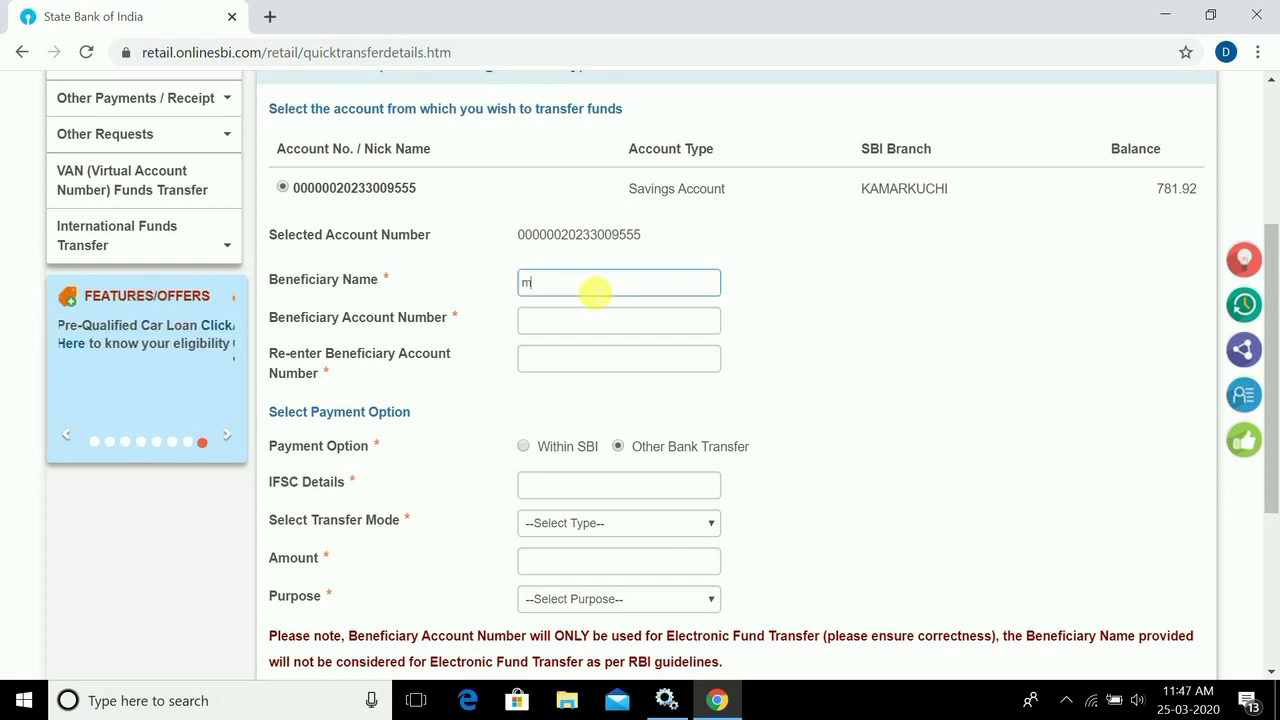
{"action": "key", "text": "BackSpace"}
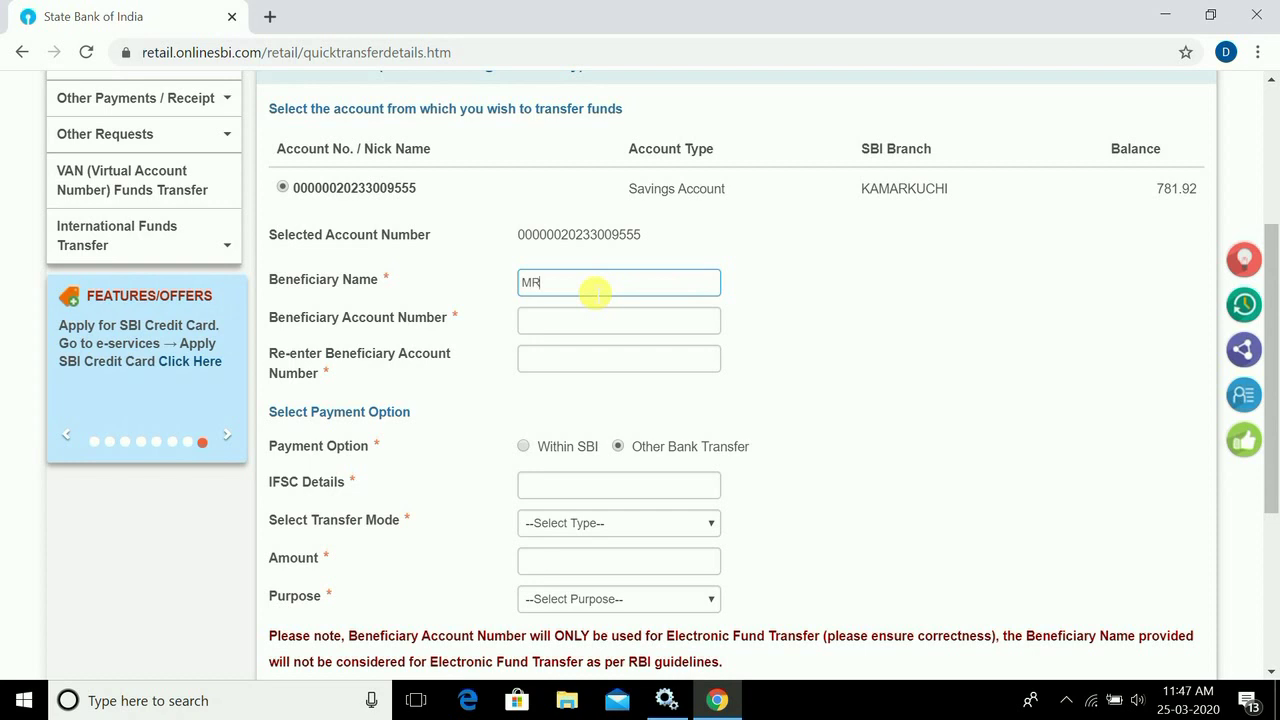
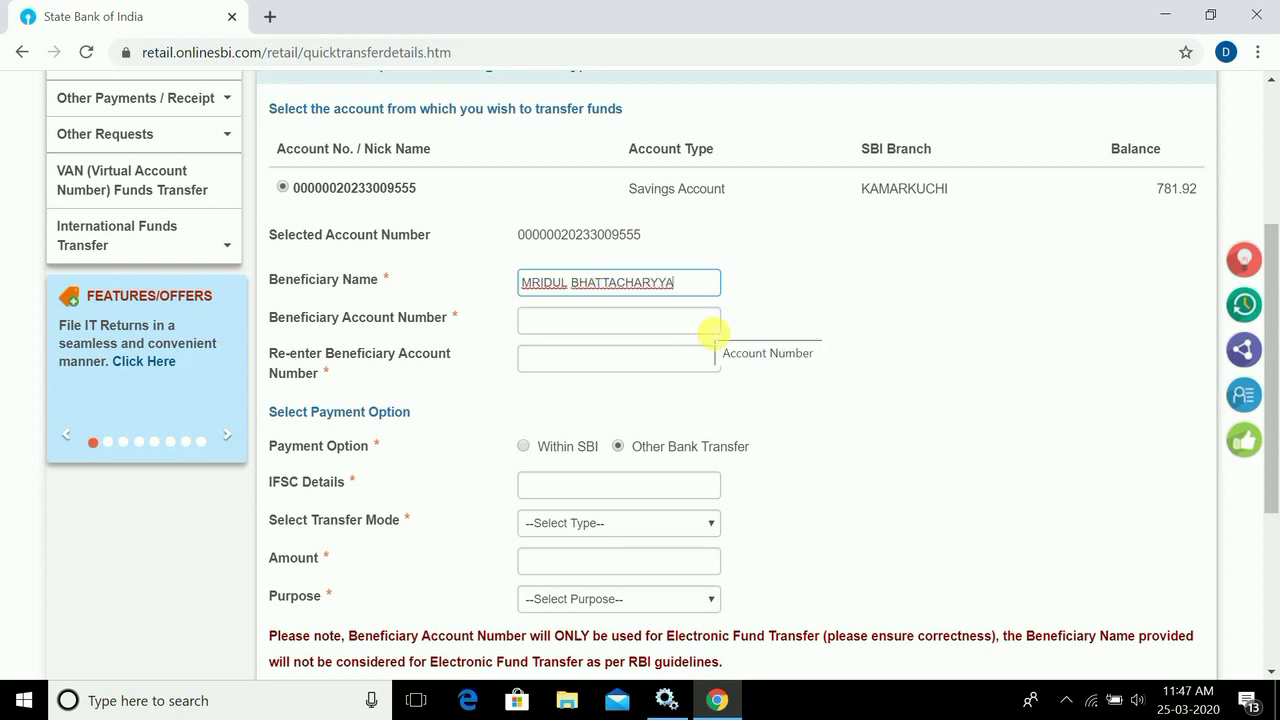
- Enter and re-enter the beneficiary's account number, keeping Other Bank Transfer as the payment option
{"action": "left_click", "coordinate": [659, 330]}
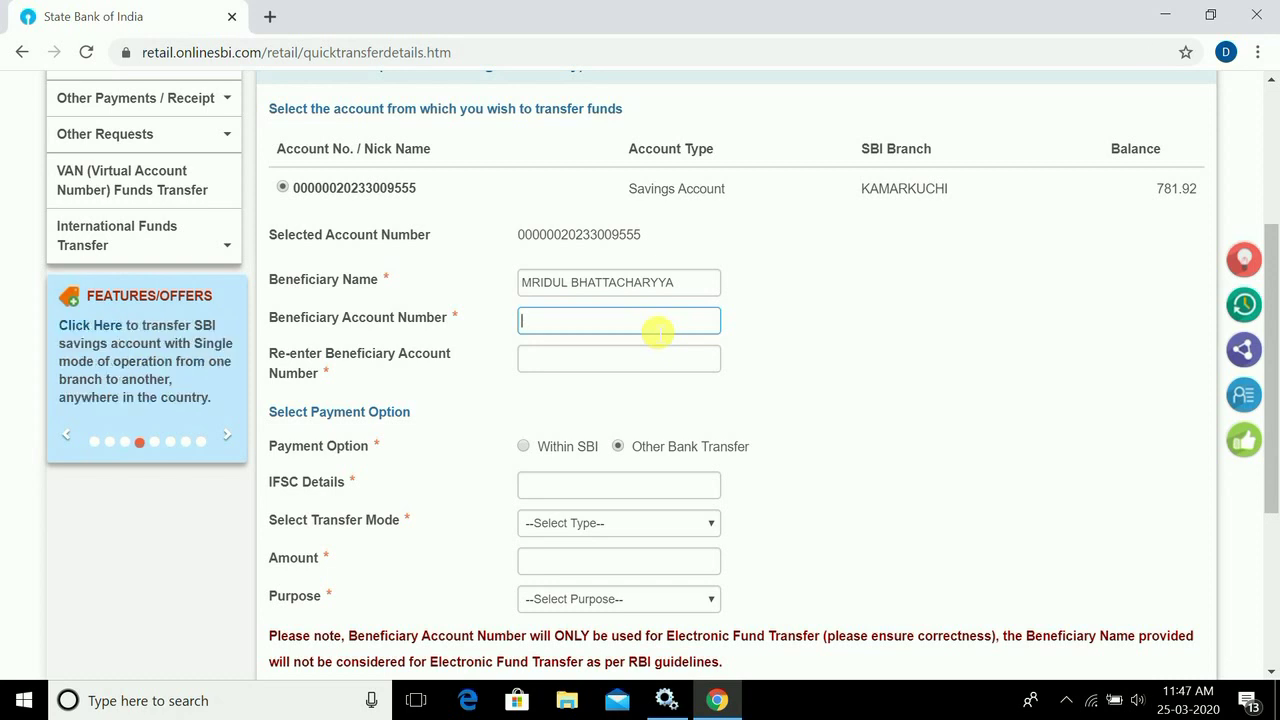
{"action": "type", "text": "10"}
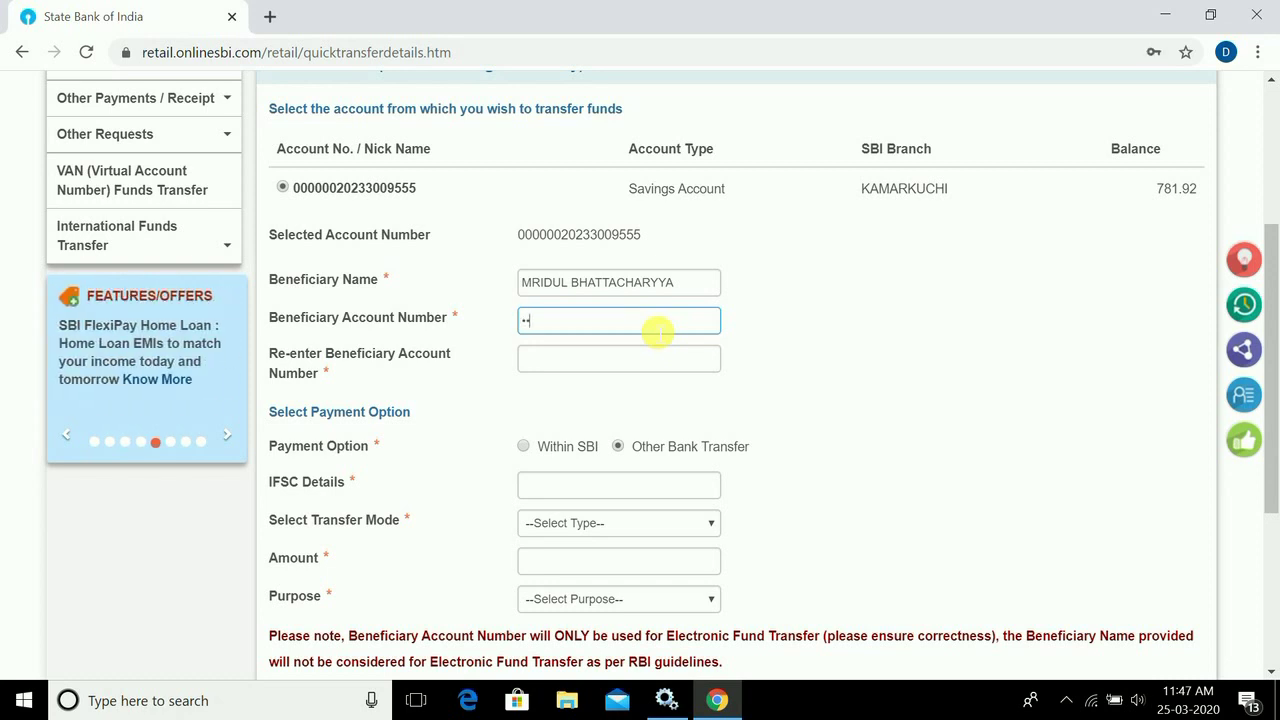
{"action": "key", "text": "ctrl+v"}
{"action": "key", "text": "Tab"}
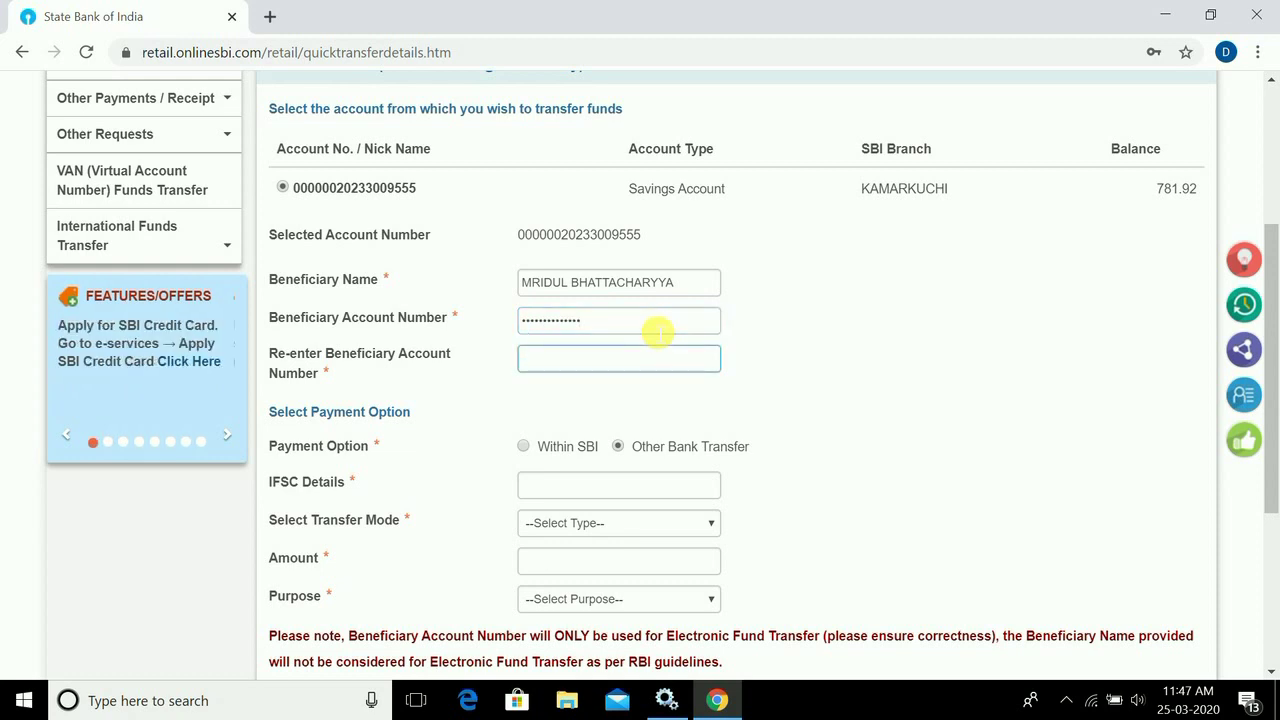
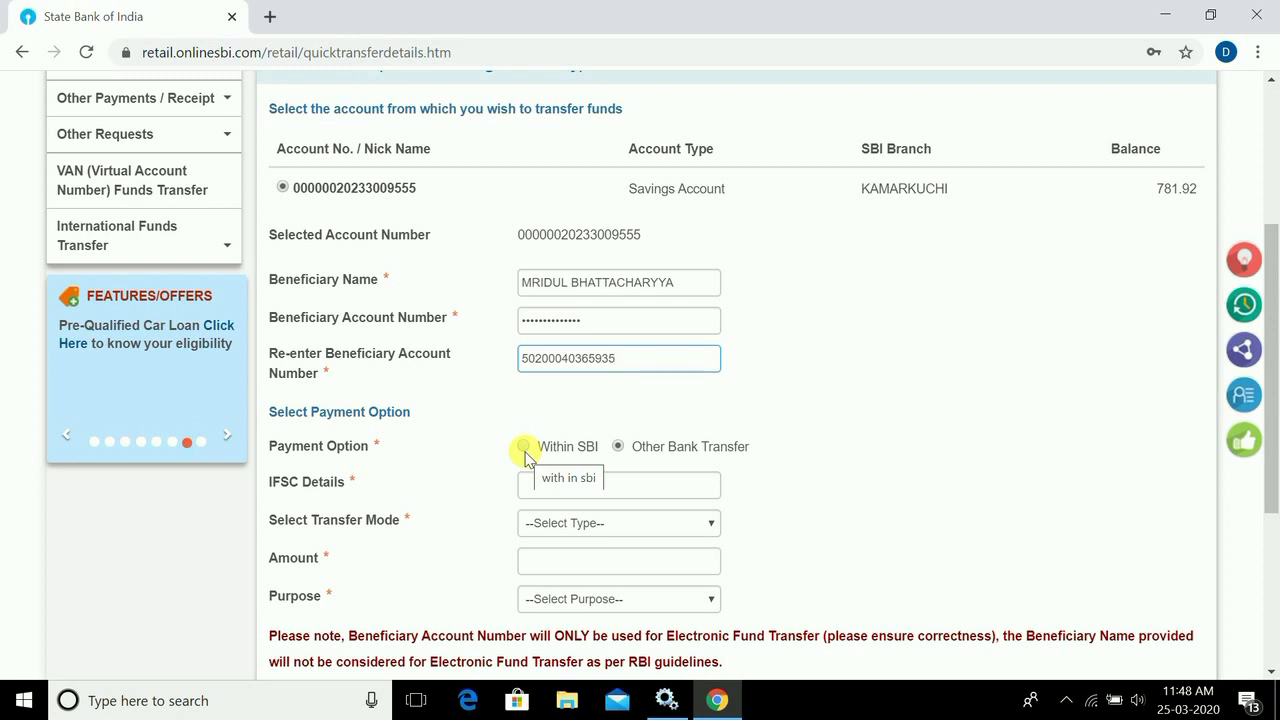
{"action": "left_click", "coordinate": [524, 447]}
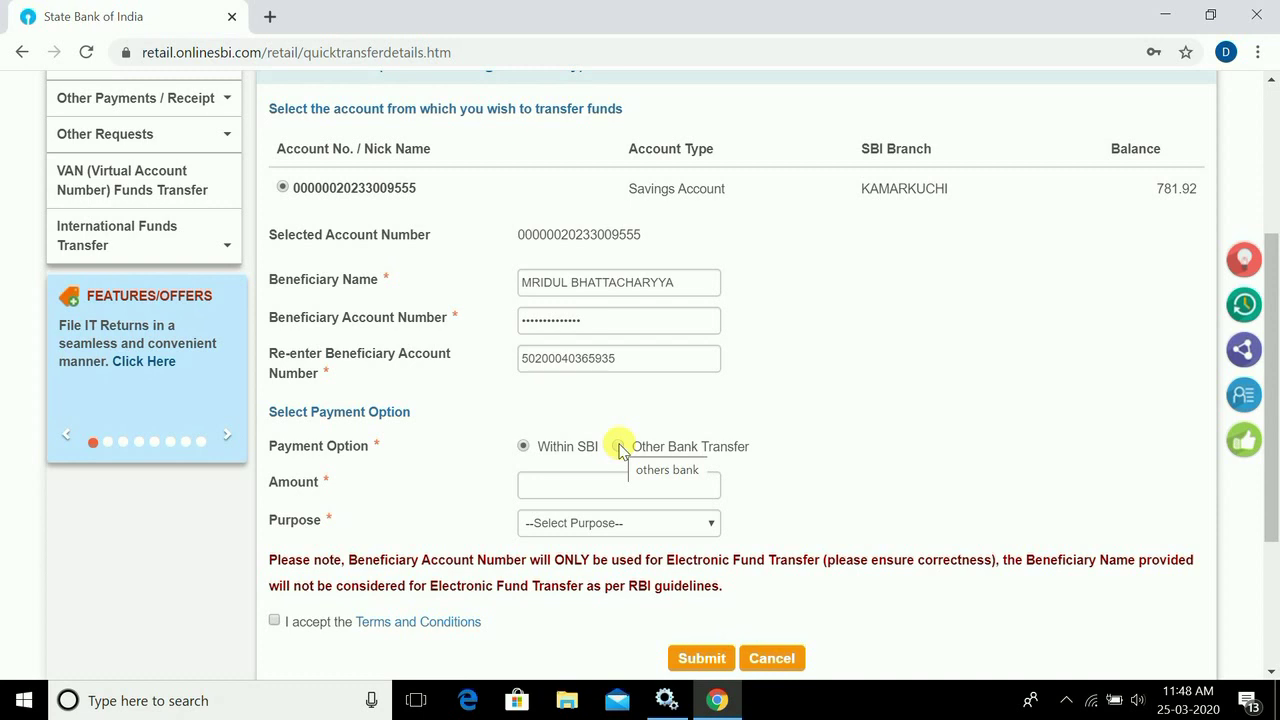
{"action": "left_click", "coordinate": [618, 447]}
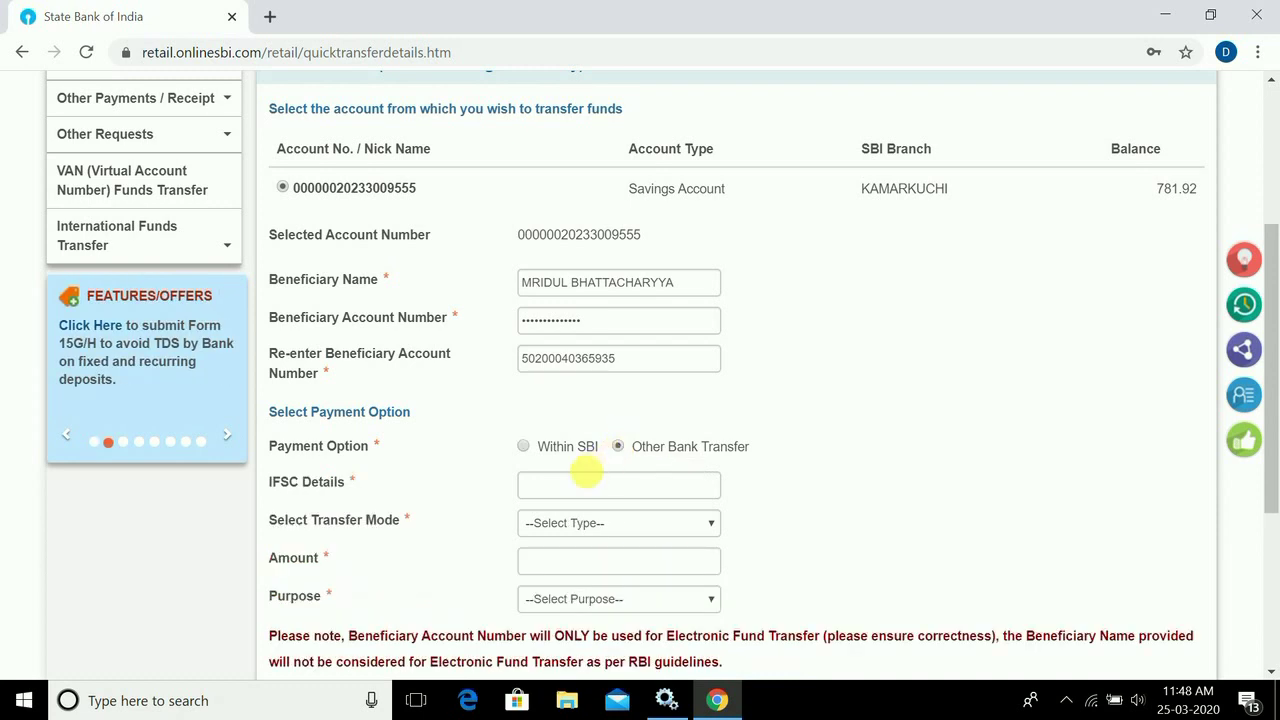
- Enter IFSC HDFC0001474 and choose IMPS as the transfer mode
{"action": "left_click", "coordinate": [584, 486]}
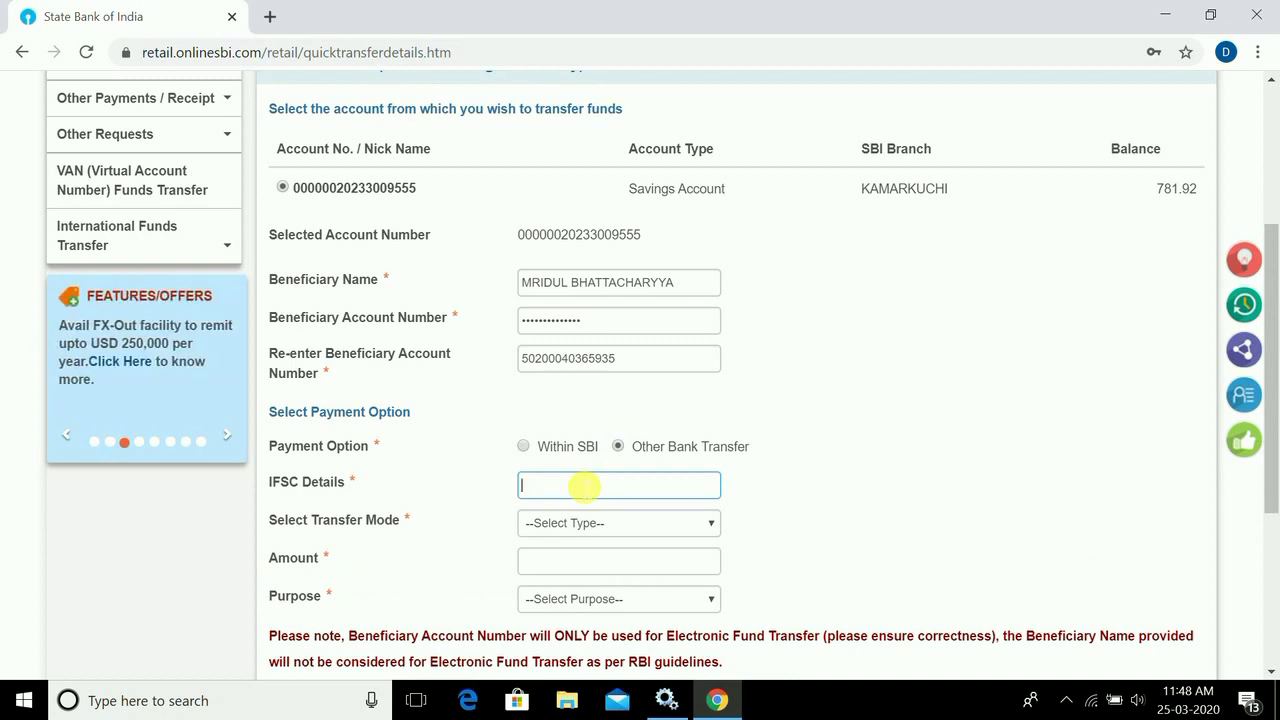
{"action": "type", "text": "HDF"}
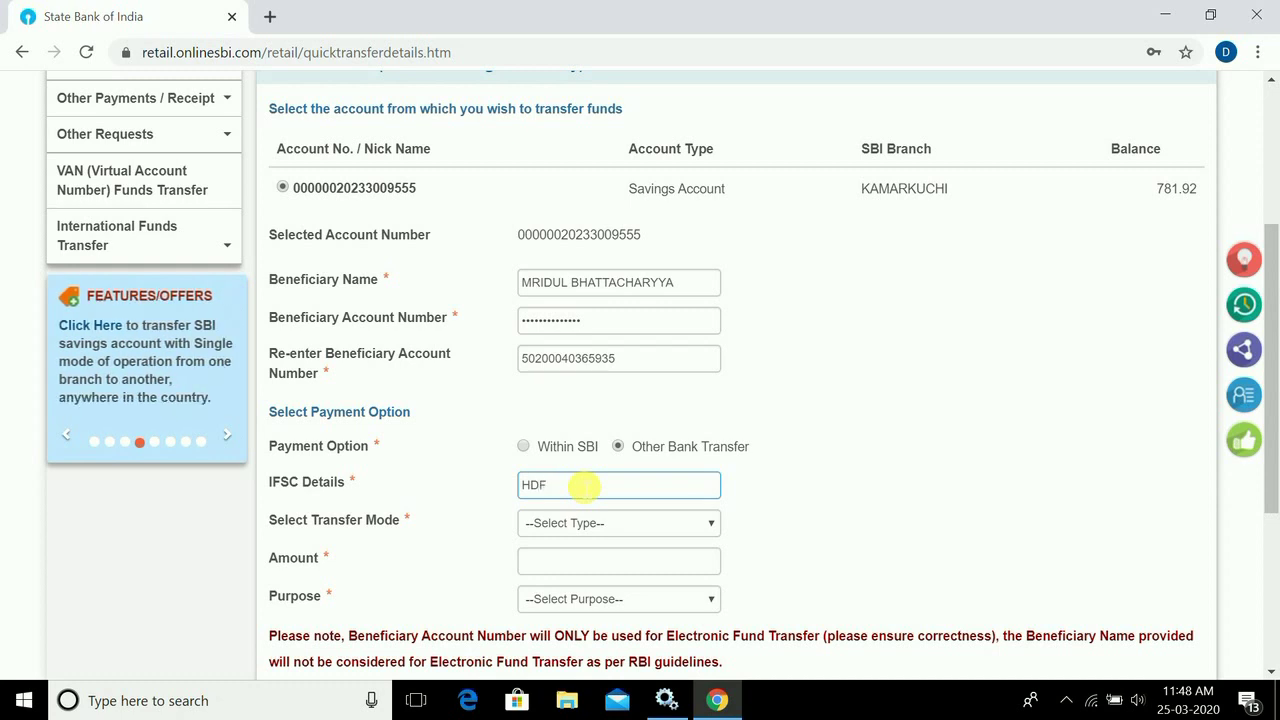
{"action": "type", "text": "C0001474"}
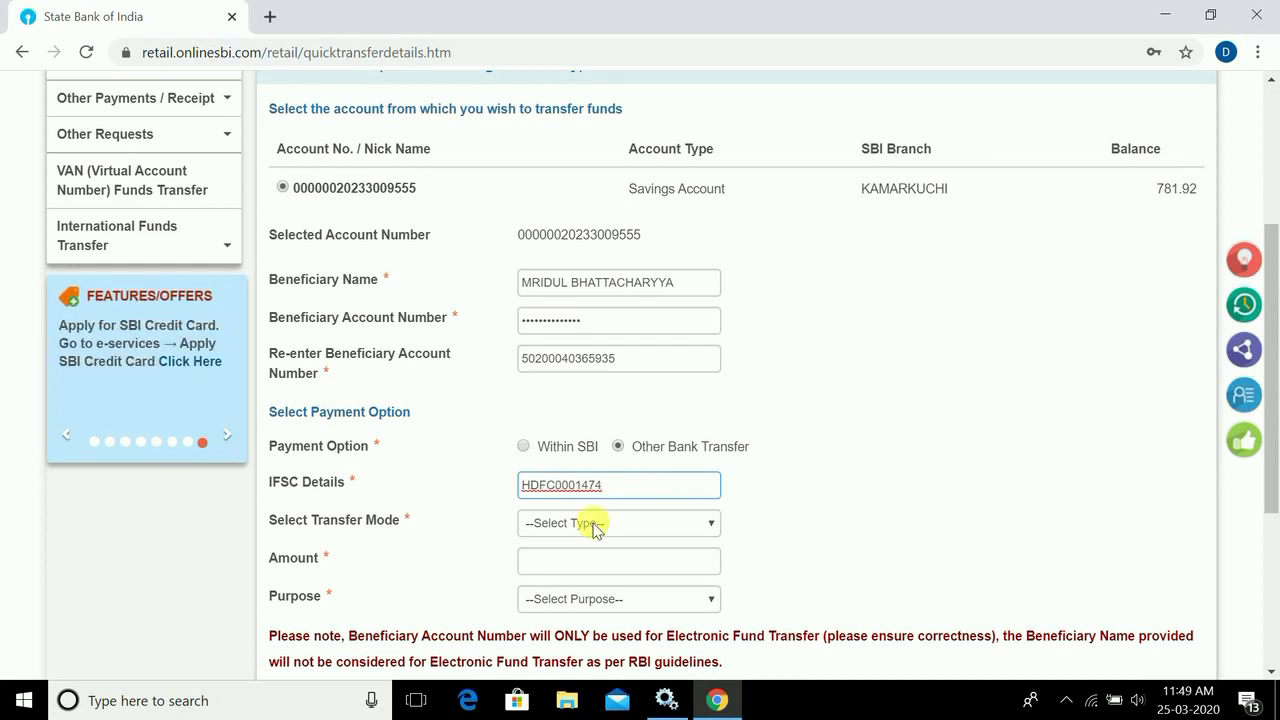
{"action": "left_click", "coordinate": [595, 524]}
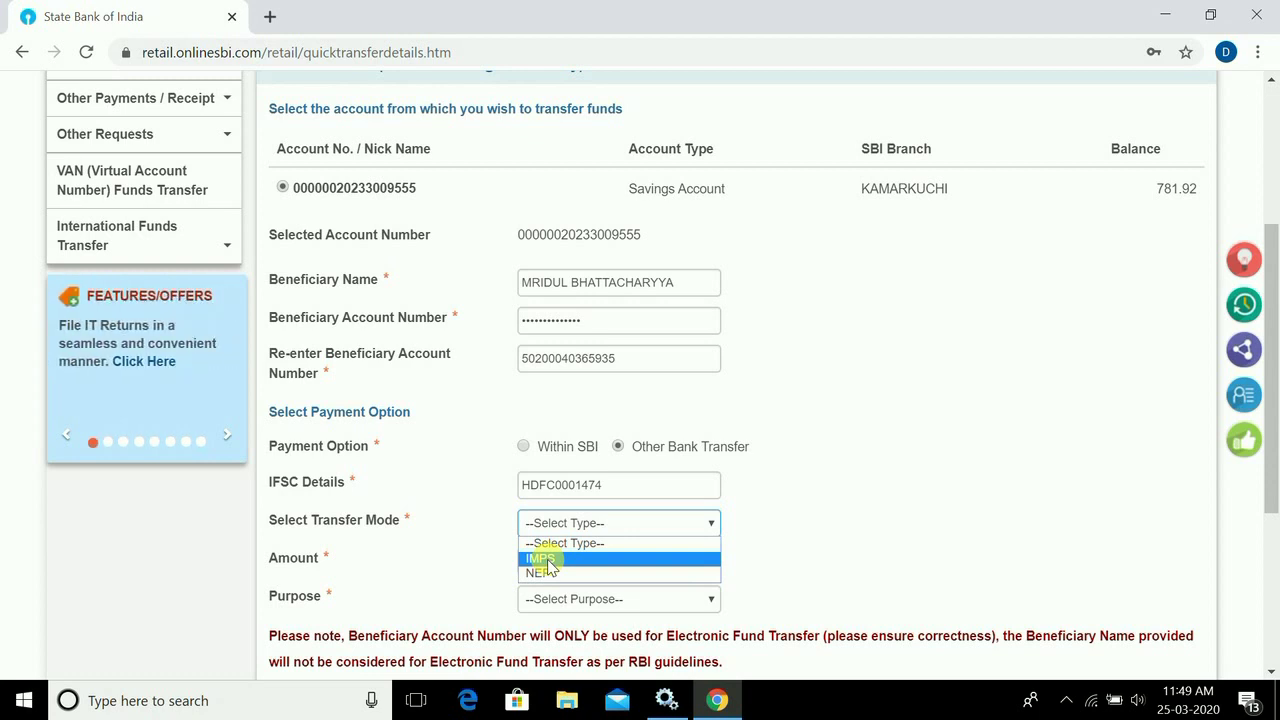
{"action": "left_click", "coordinate": [545, 560]}
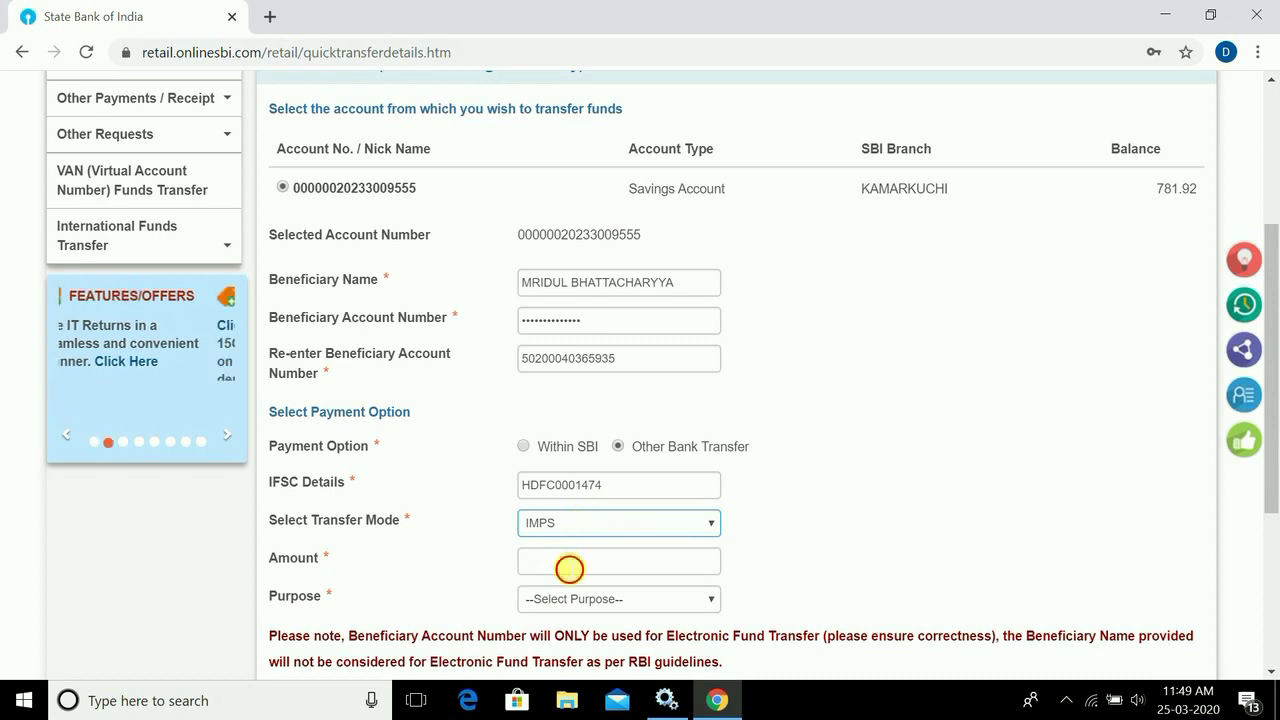
- Set the amount to 50 and the purpose to Gift to relatives / Friends
{"action": "left_click", "coordinate": [567, 564]}
{"action": "type", "text": "50"}
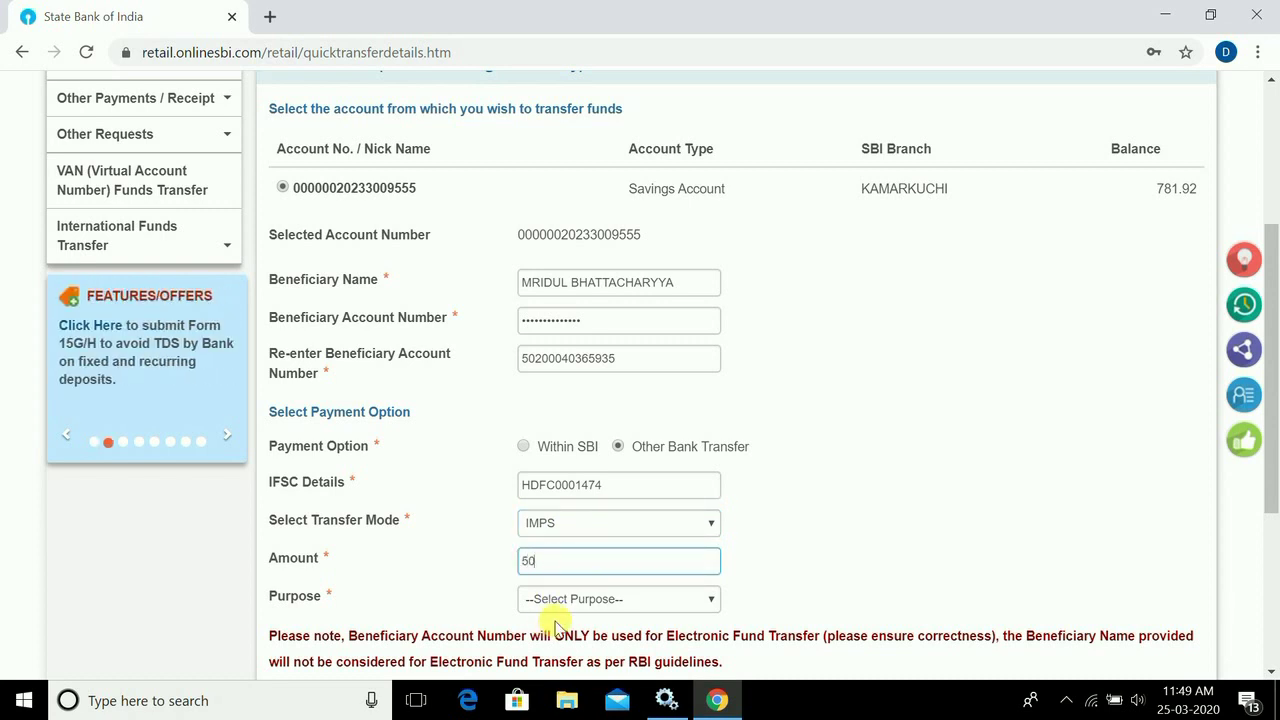
{"action": "left_click", "coordinate": [577, 601]}
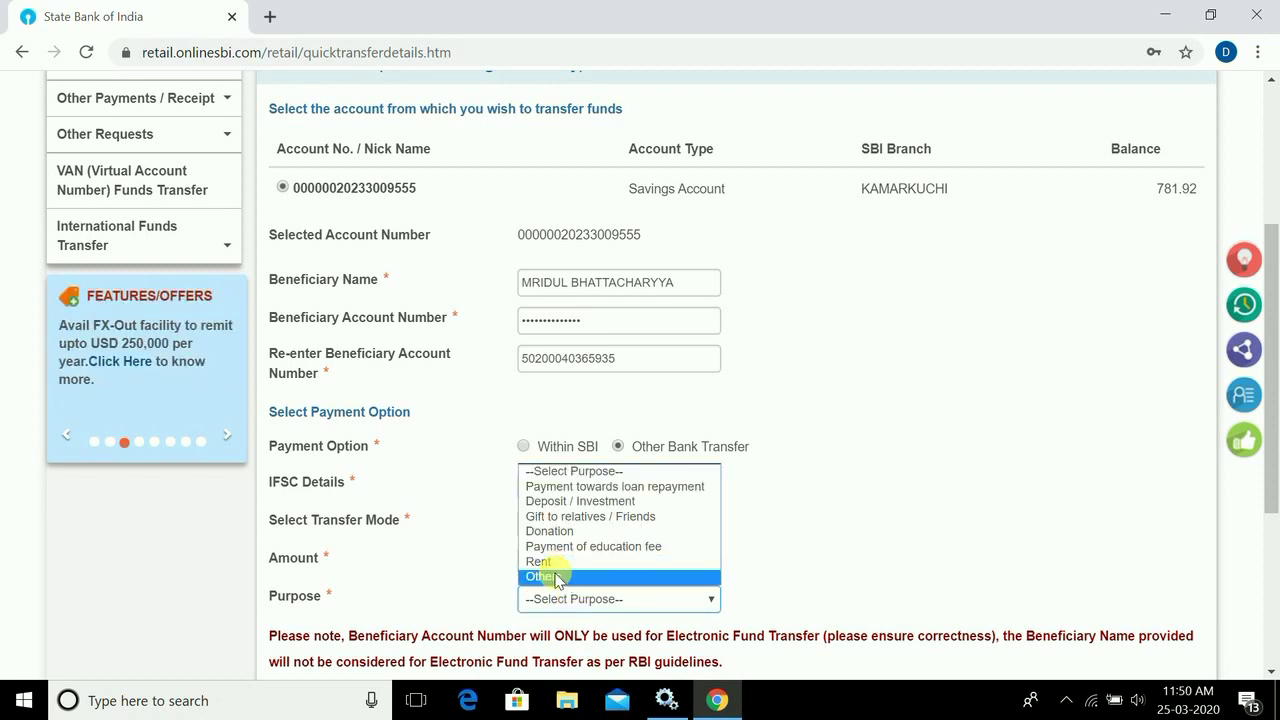
{"action": "left_click", "coordinate": [554, 574]}
{"action": "left_click", "coordinate": [780, 605]}
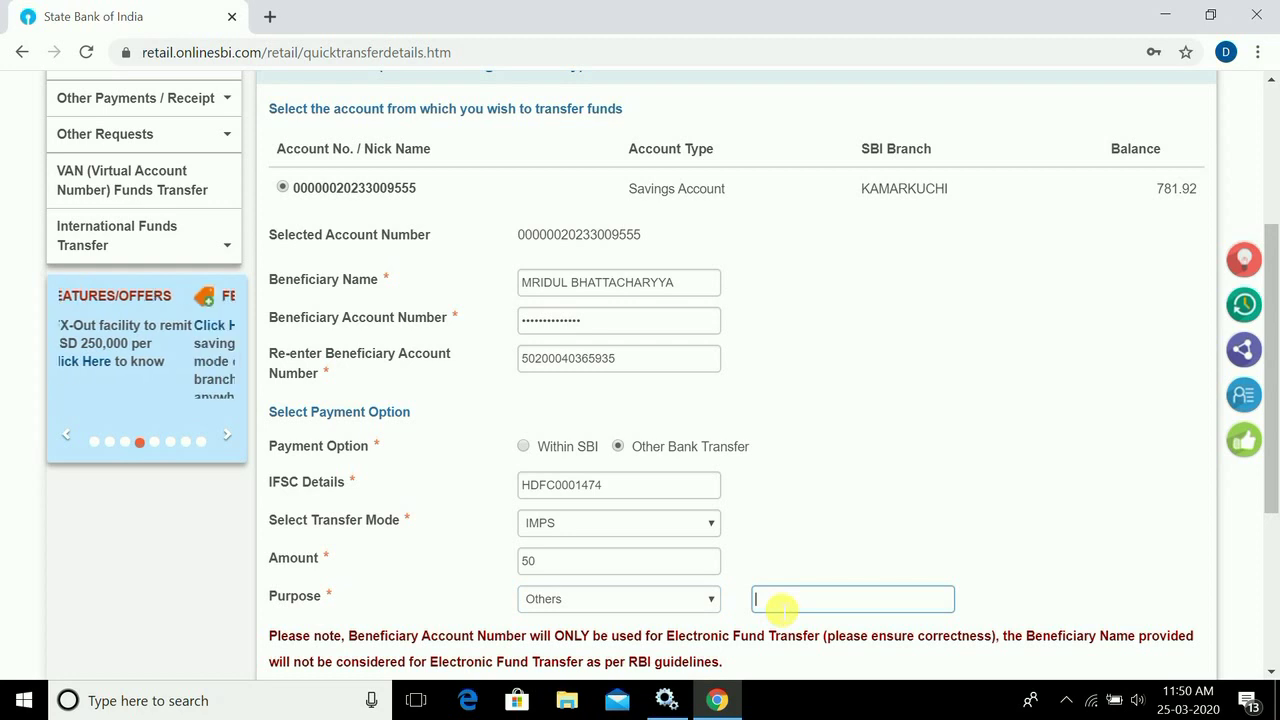
{"action": "left_click", "coordinate": [686, 600]}
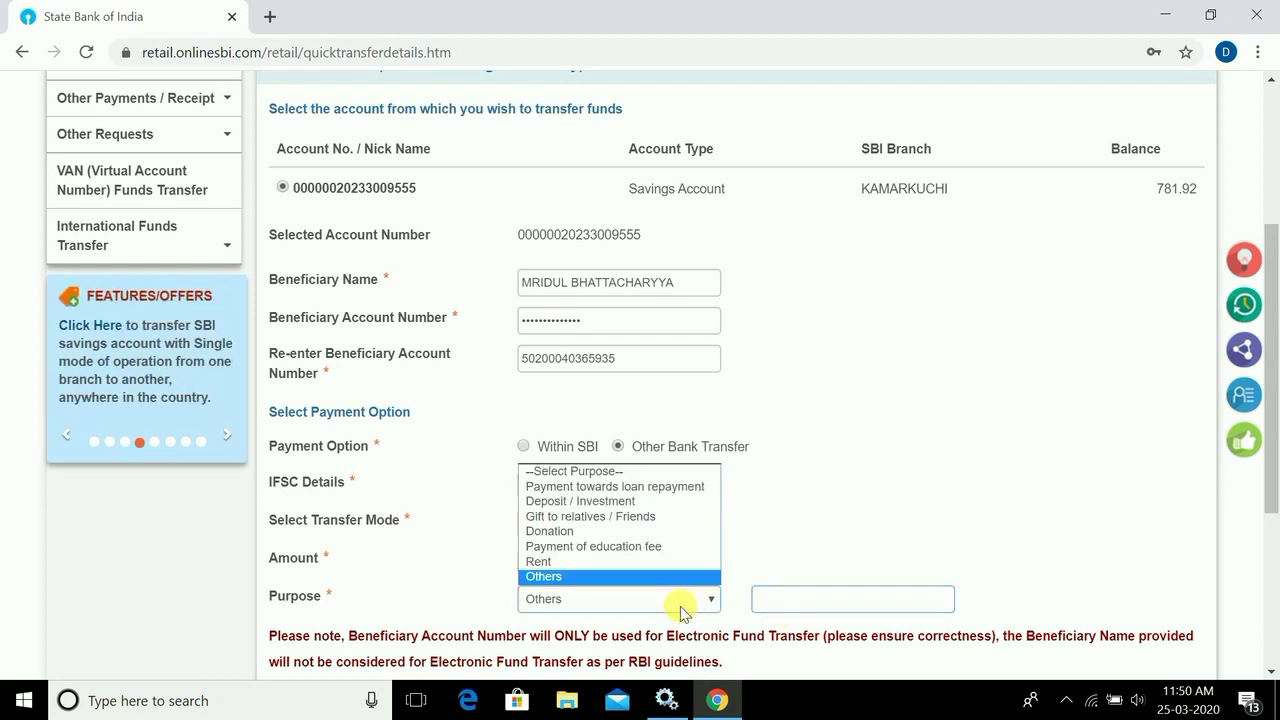
{"action": "left_click", "coordinate": [567, 517]}
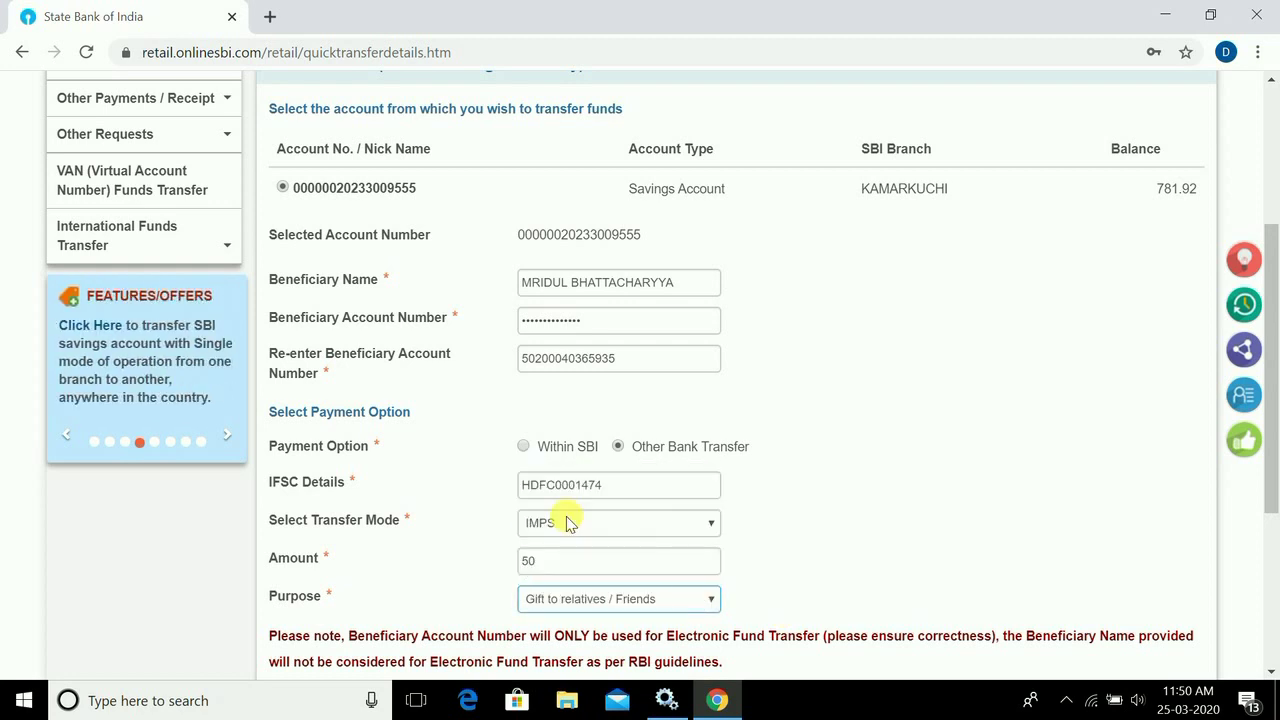
{"action": "scroll", "coordinate": [567, 522], "scroll_direction": "down", "scroll_amount": 1}
{"action": "scroll", "coordinate": [1272, 288], "scroll_direction": "up", "scroll_amount": 2}
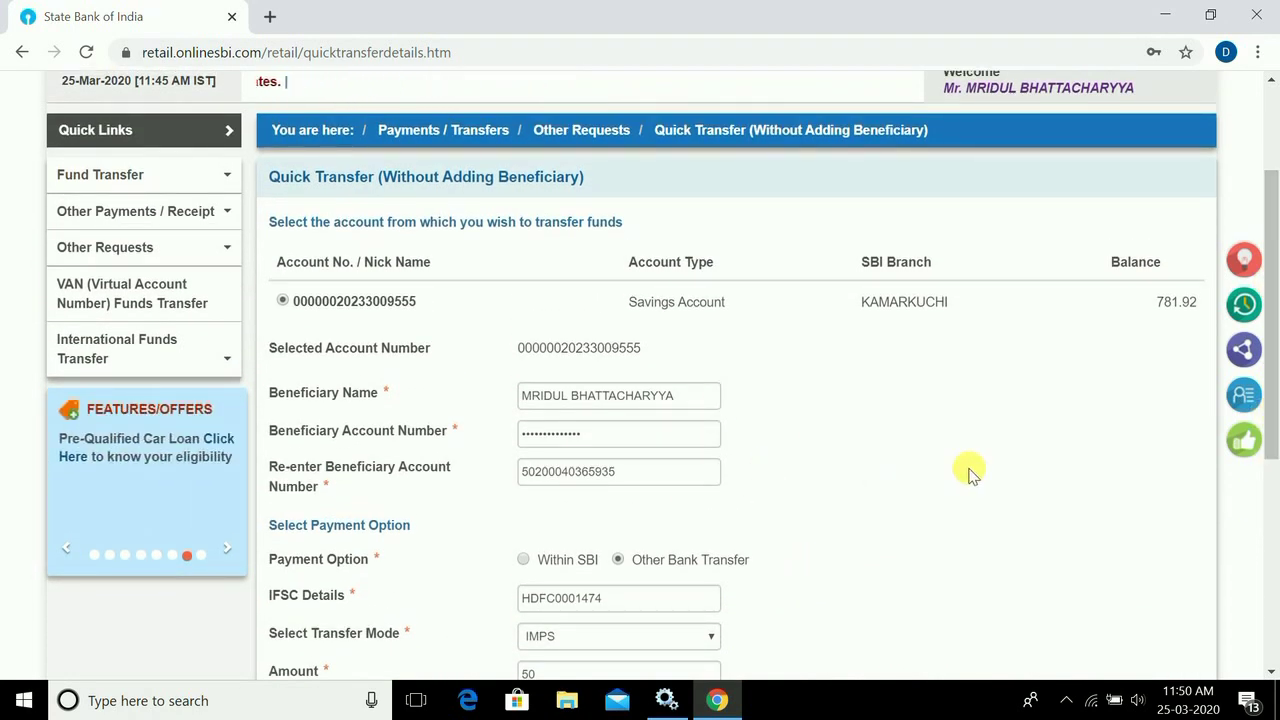
- Accept the Terms and Conditions and submit the quick transfer for verification
{"action": "left_click_drag", "start_coordinate": [1277, 370], "coordinate": [1276, 540]}
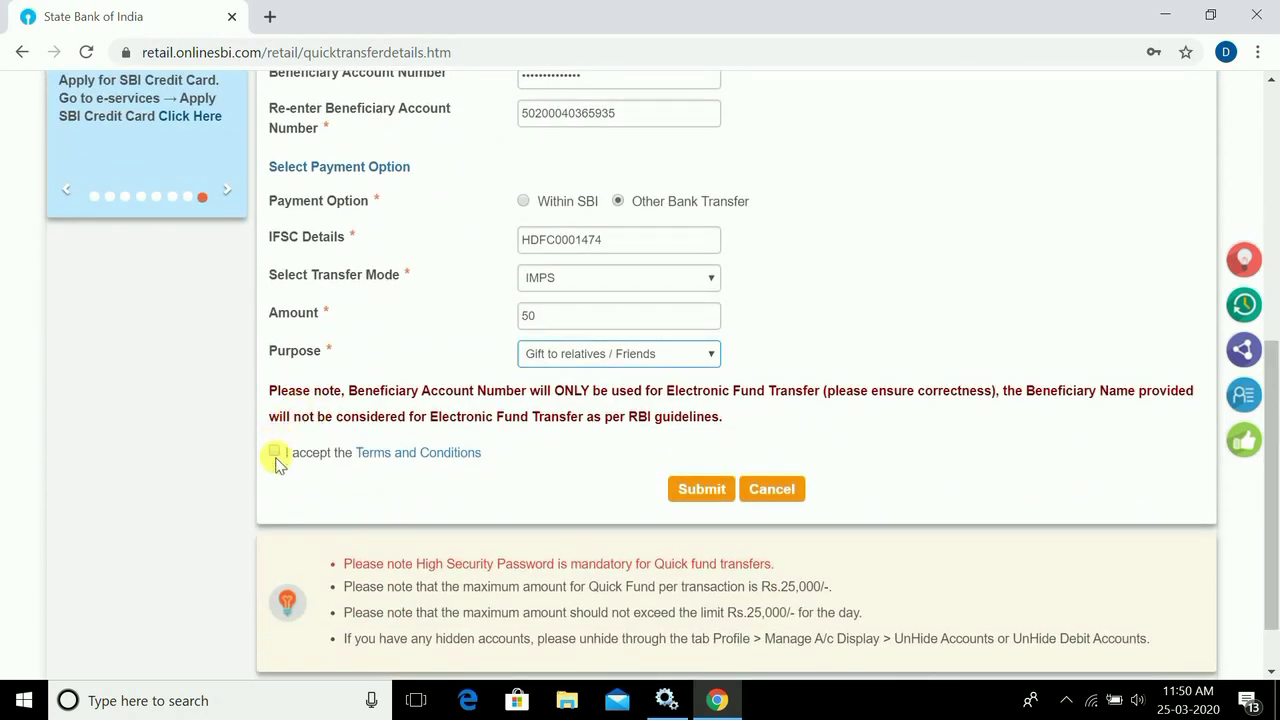
{"action": "left_click", "coordinate": [274, 452]}
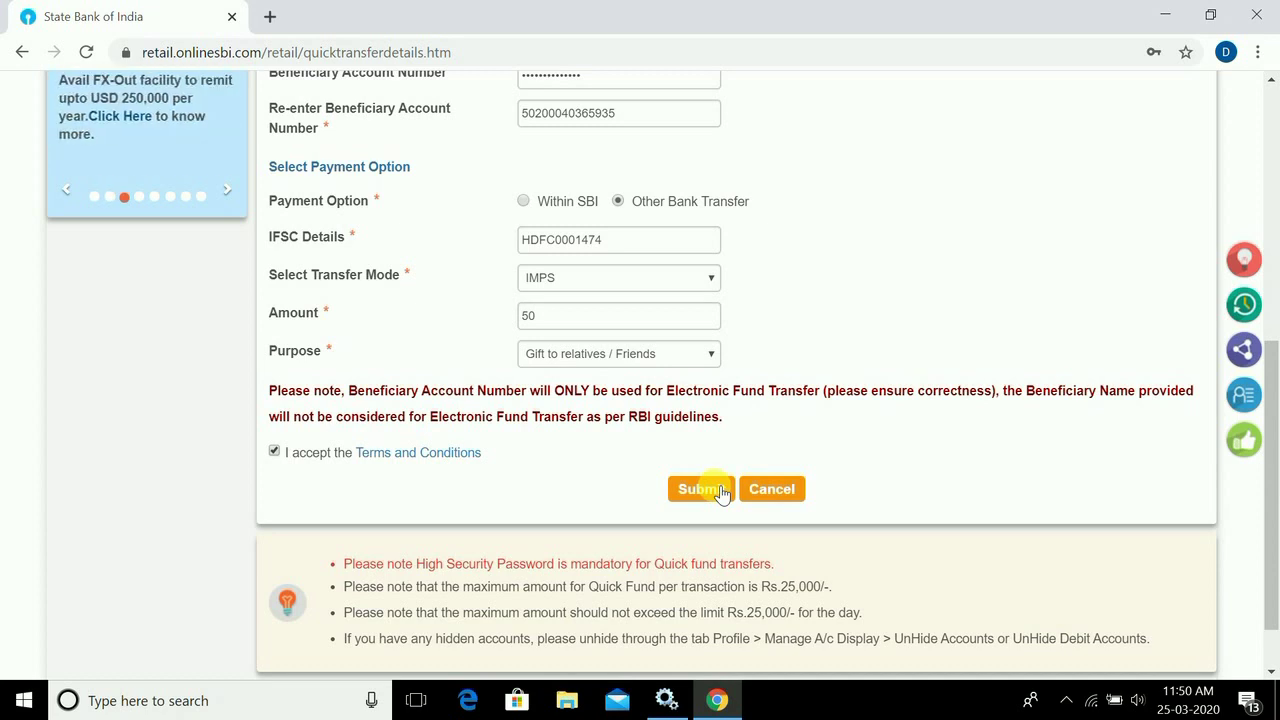
{"action": "left_click", "coordinate": [720, 492]}
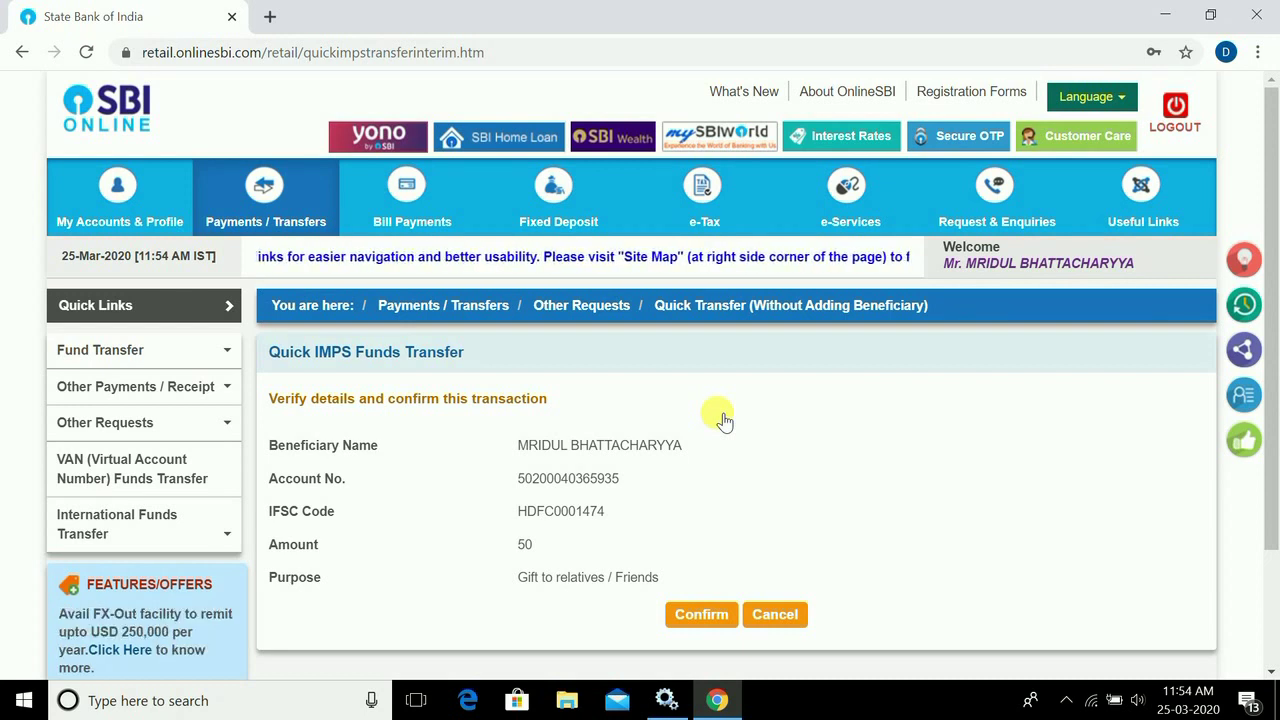
- Confirm the verified details and authorise the 50 INR IMPS transfer with the SMS high-security password
{"action": "left_click", "coordinate": [703, 616]}
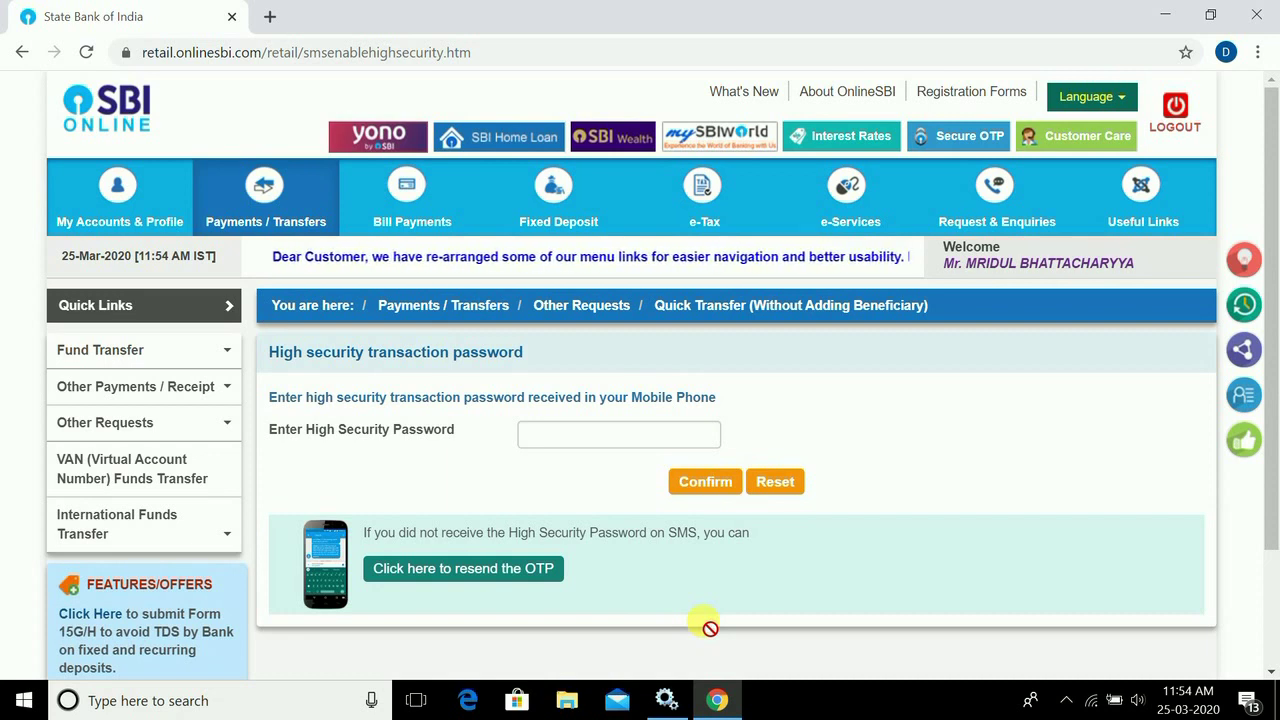
{"action": "left_click", "coordinate": [583, 435]}
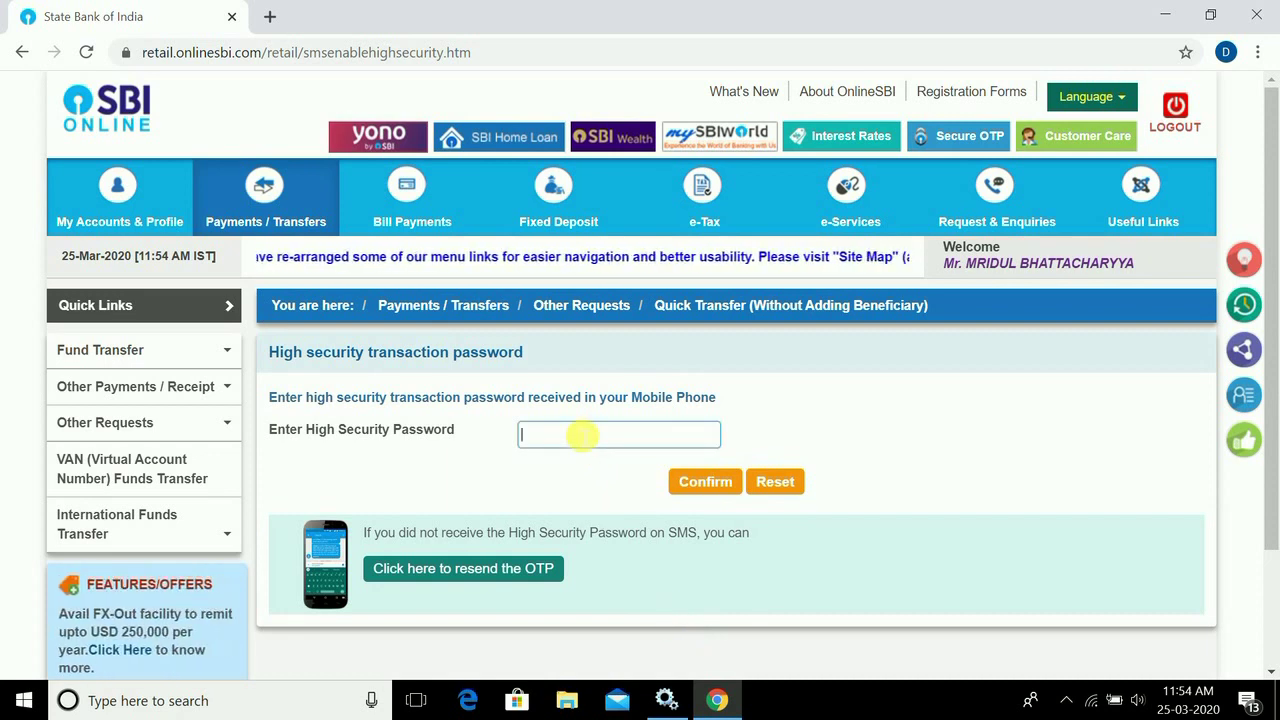
{"action": "type", "text": "1"}
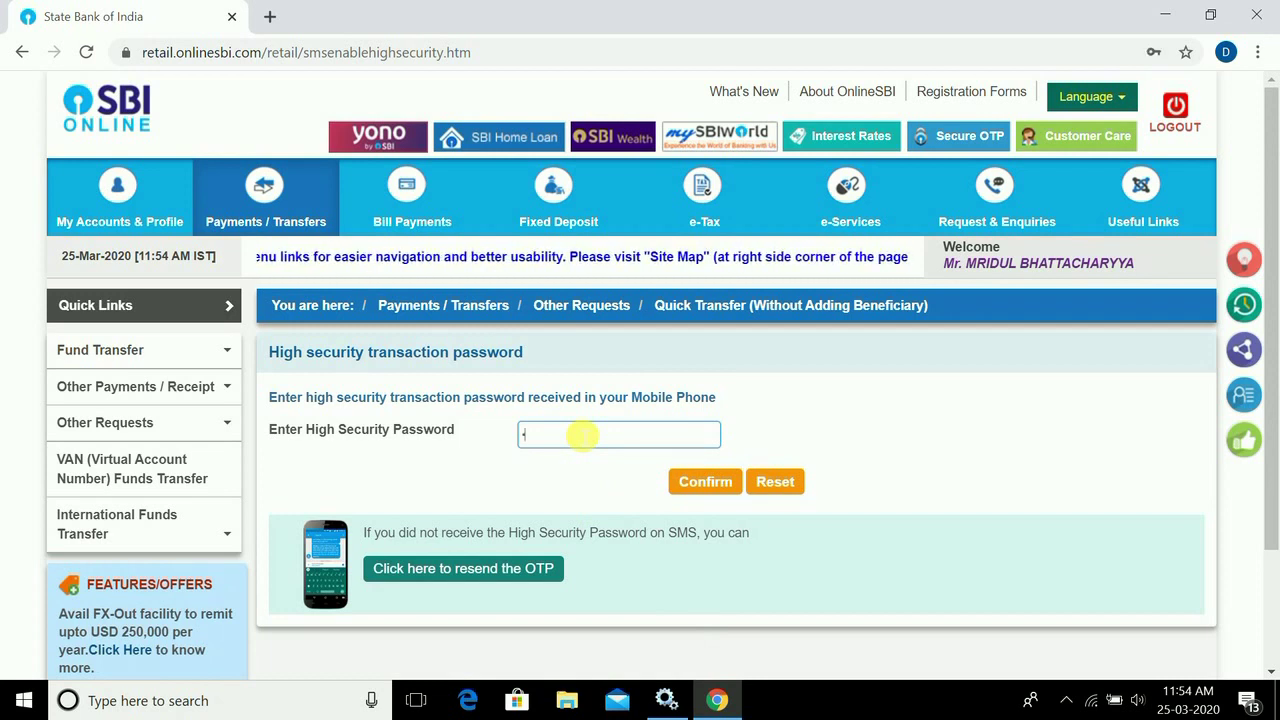
{"action": "type", "text": "•••••••"}
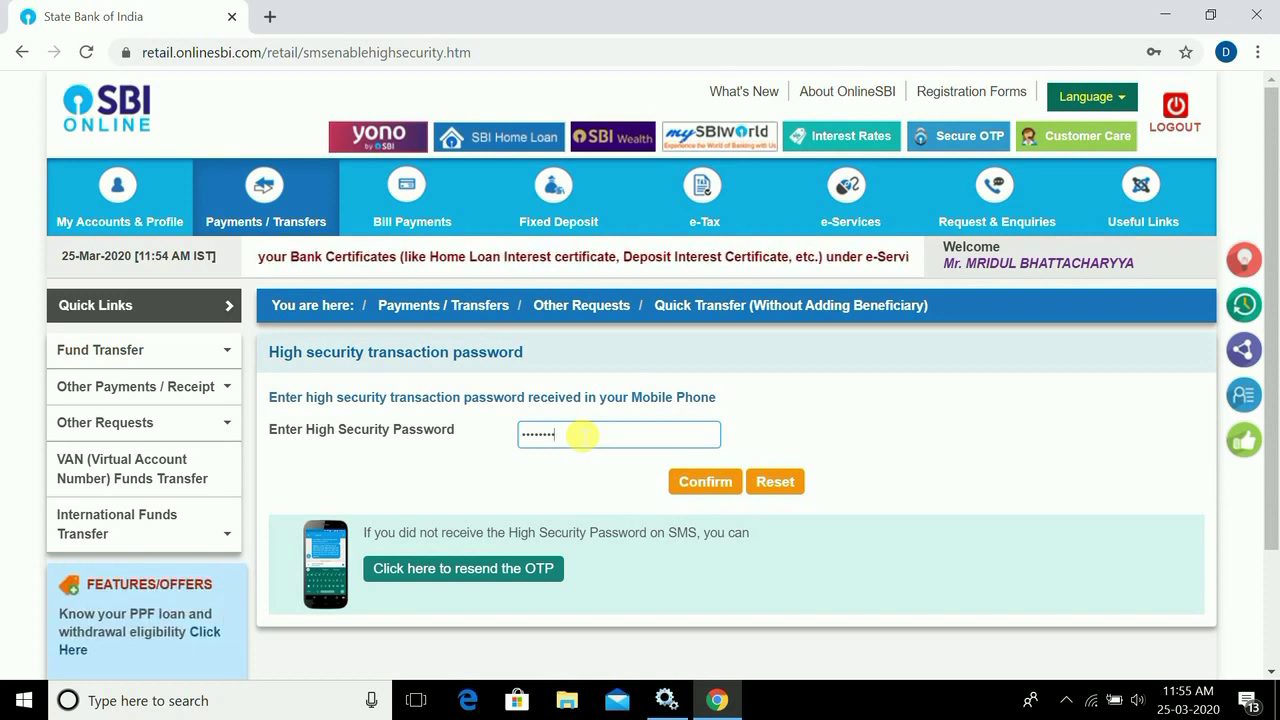
{"action": "left_click", "coordinate": [705, 483]}
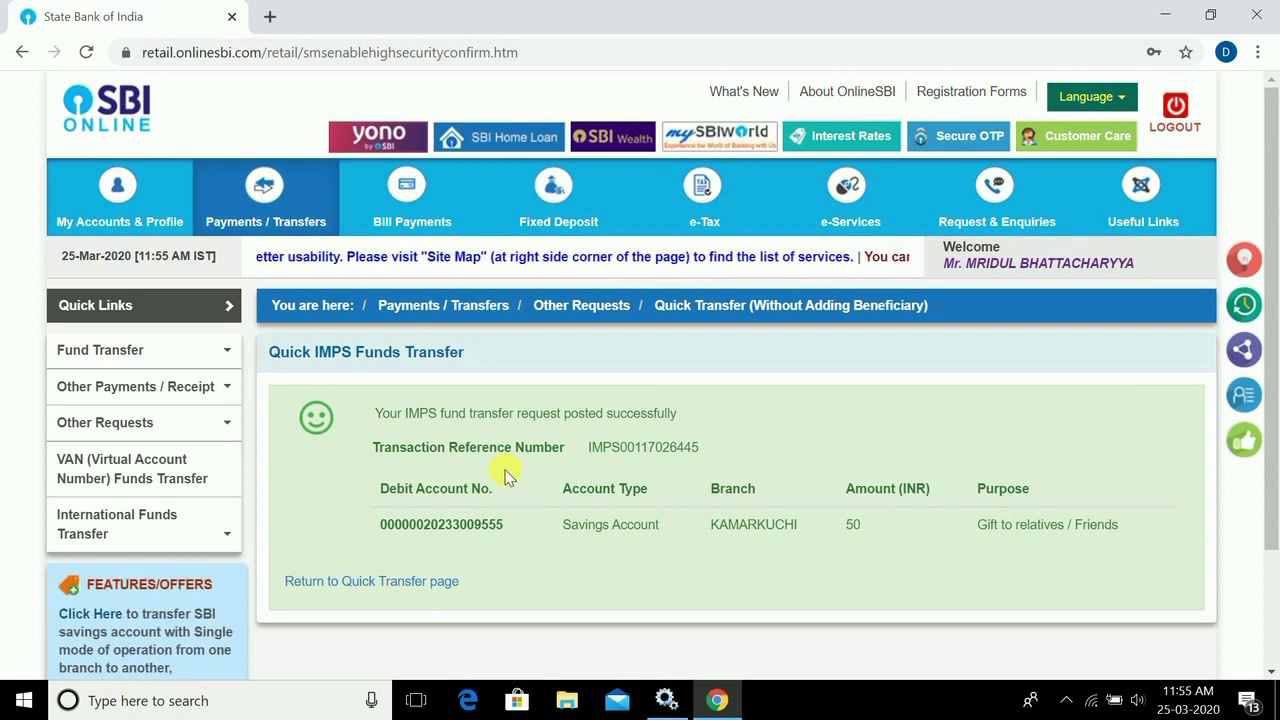
- Switch from the transfer confirmation to the My Accounts & Profile section
{"action": "mouse_move", "coordinate": [272, 187]}
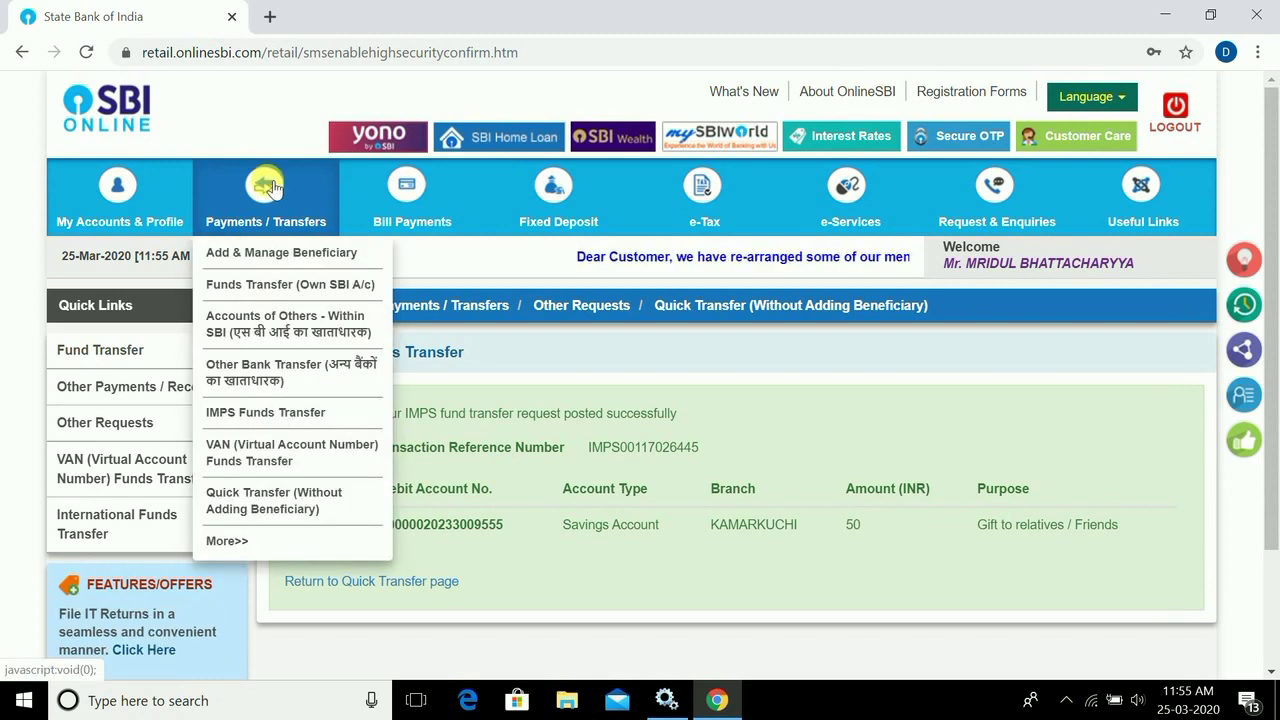
{"action": "left_click", "coordinate": [150, 204]}
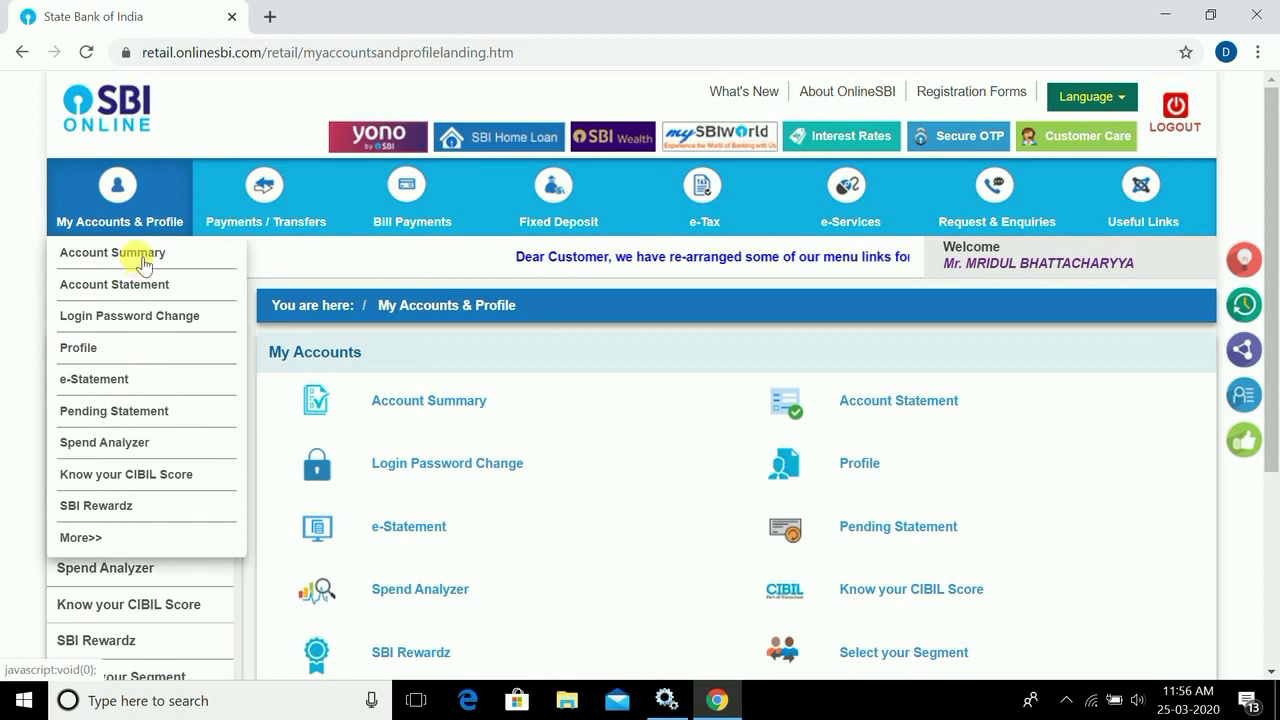
- Confirm the available balance of INR 731.92 and the 50.00 IMPS debit to HDFC among the last 10 transactions
{"action": "left_click", "coordinate": [144, 260]}
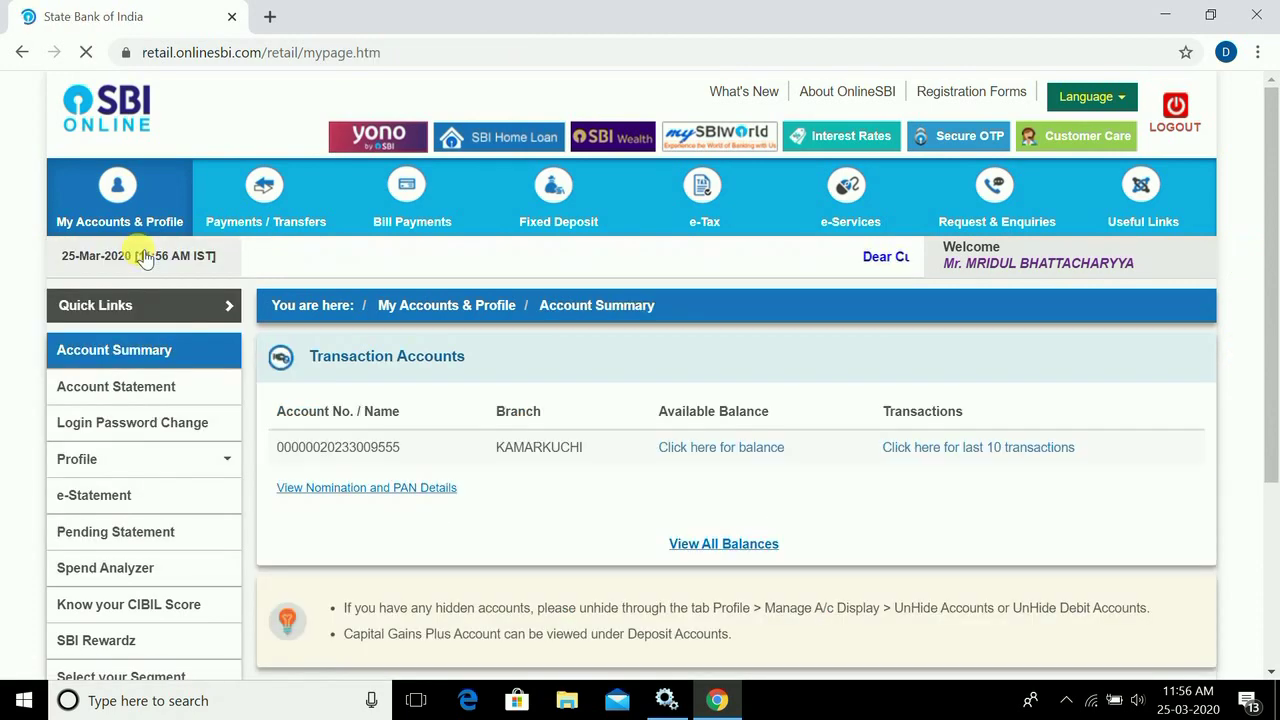
{"action": "left_click", "coordinate": [752, 447]}
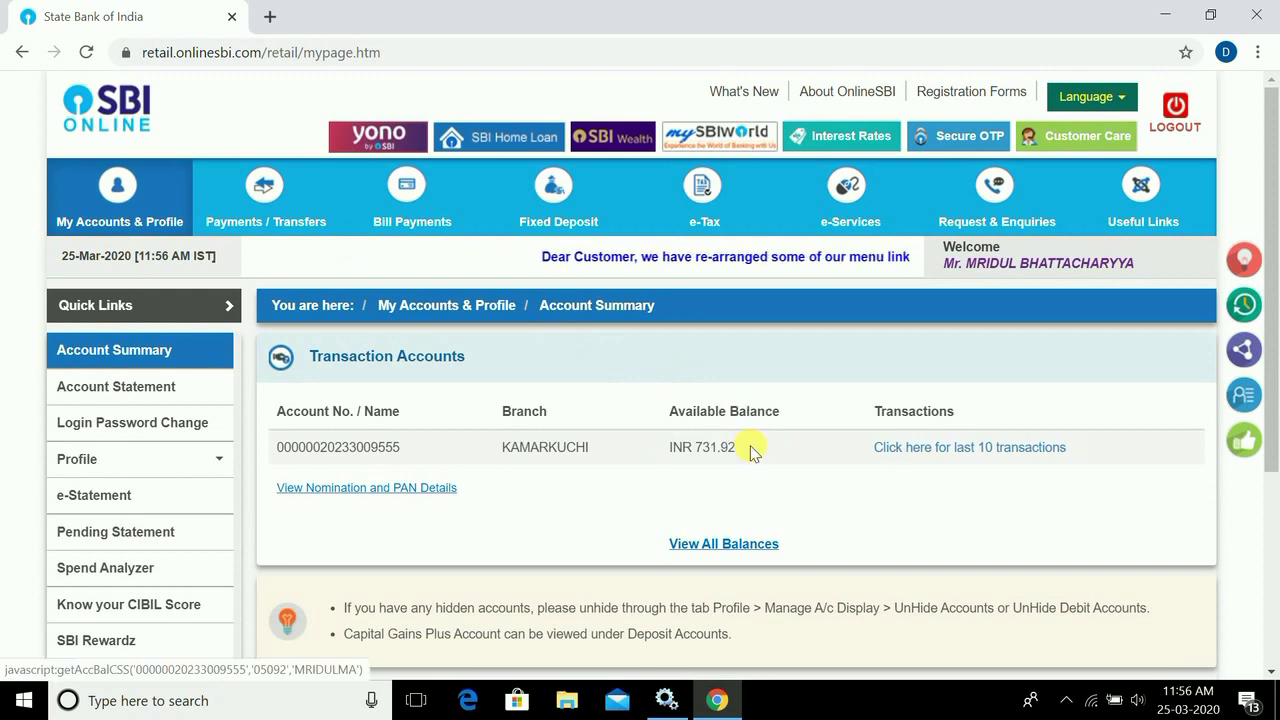
{"action": "left_click", "coordinate": [1011, 447]}
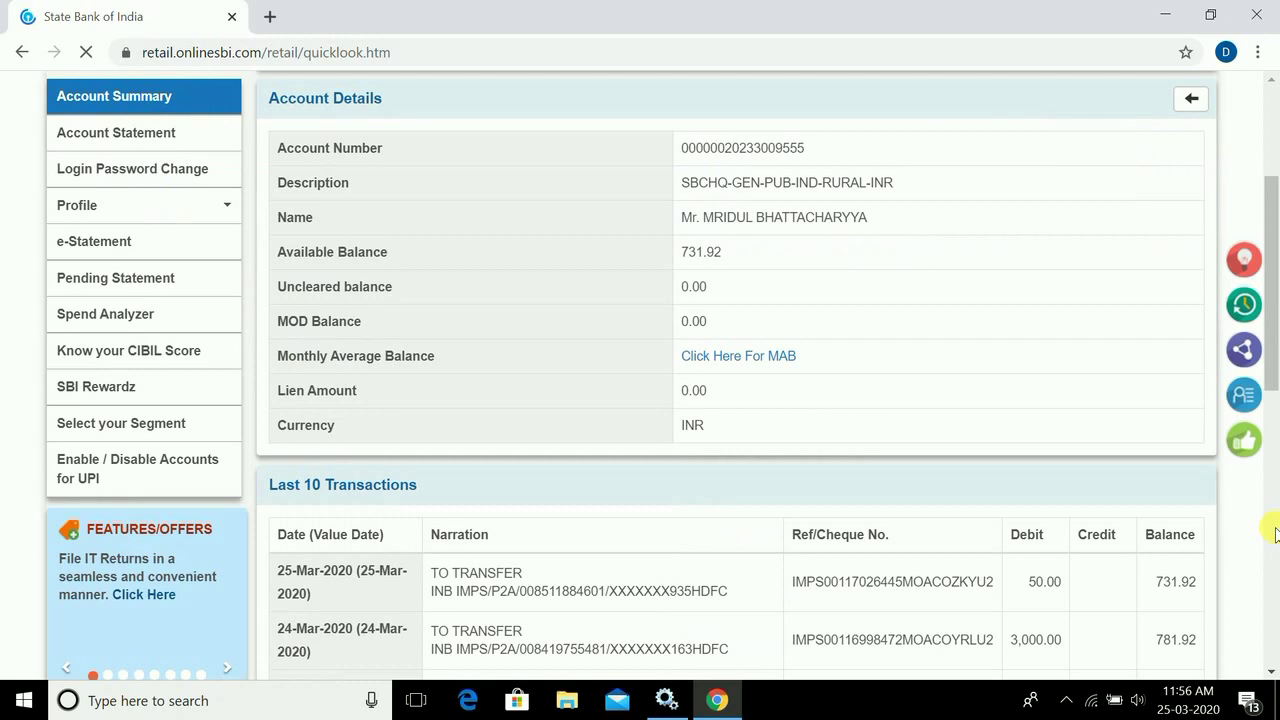
{"action": "scroll", "coordinate": [1276, 532], "scroll_direction": "down", "scroll_amount": 3}
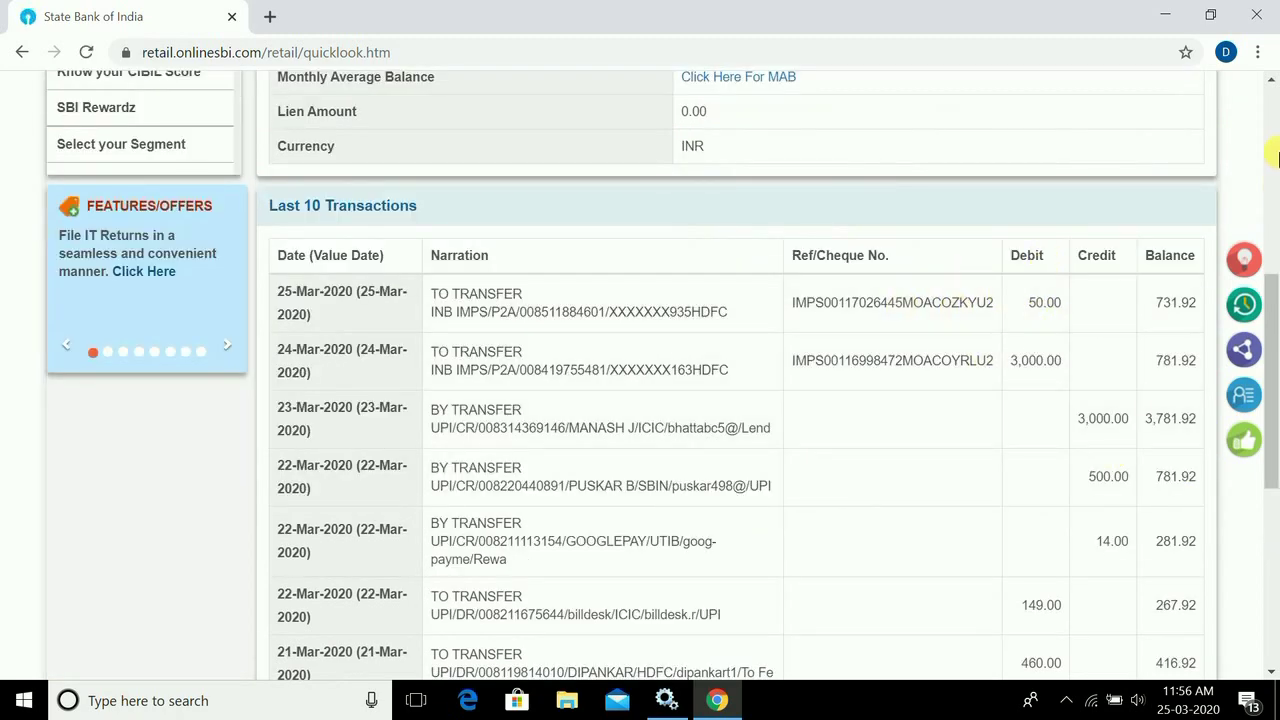
{"action": "left_click", "coordinate": [1273, 140]}
{"action": "left_click", "coordinate": [1273, 136]}
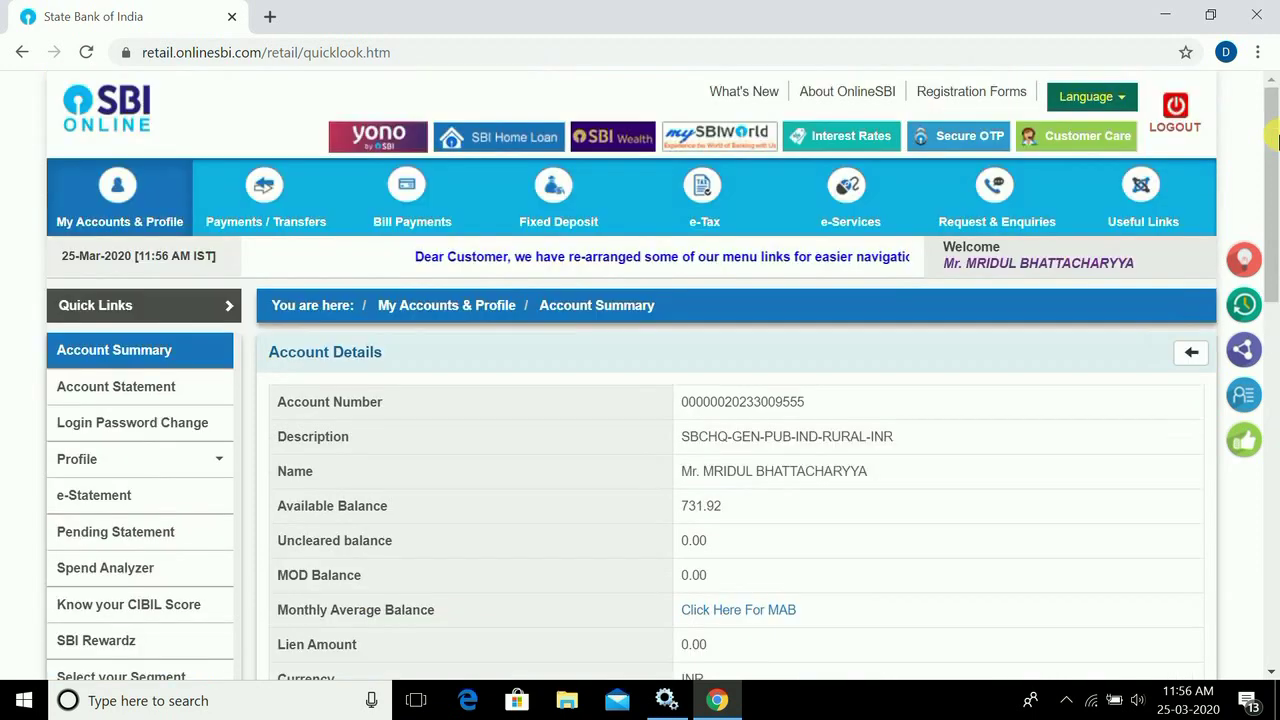
{"action": "left_click", "coordinate": [283, 205]}
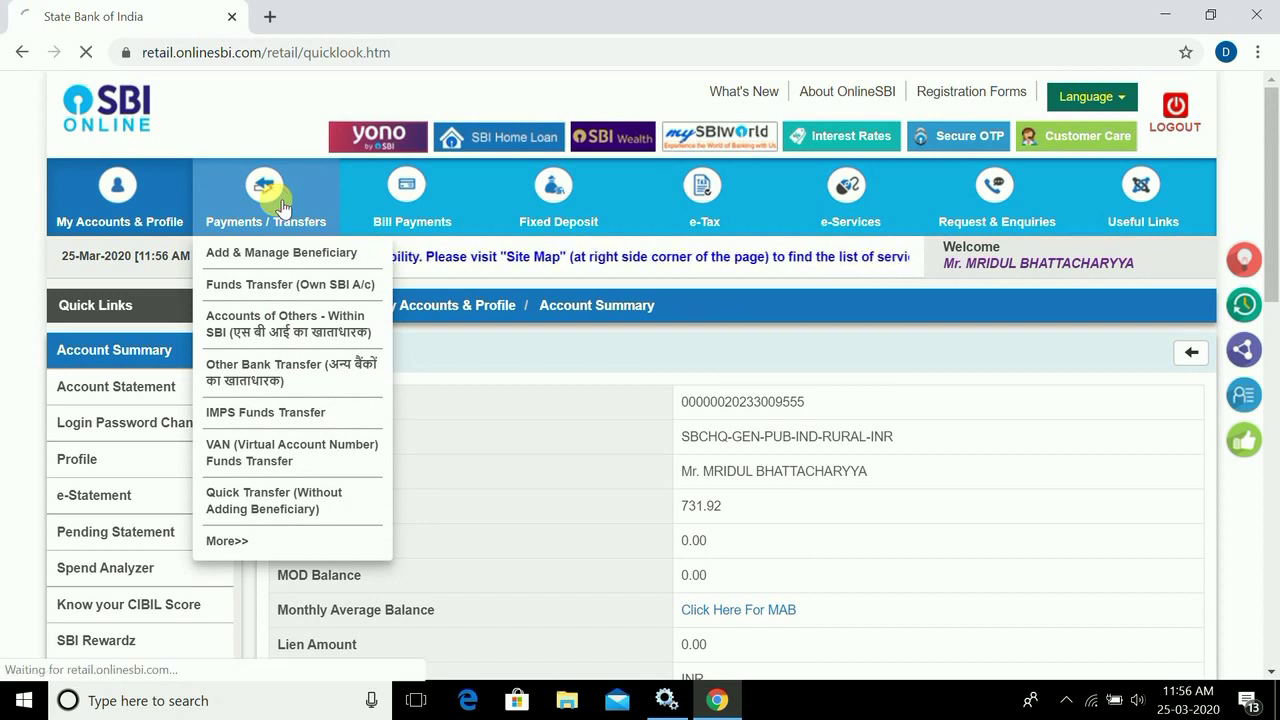
- Under Payments / Transfers, choose Other Bank Transfer with IMPS as the transaction type and proceed
{"action": "left_click", "coordinate": [284, 206]}
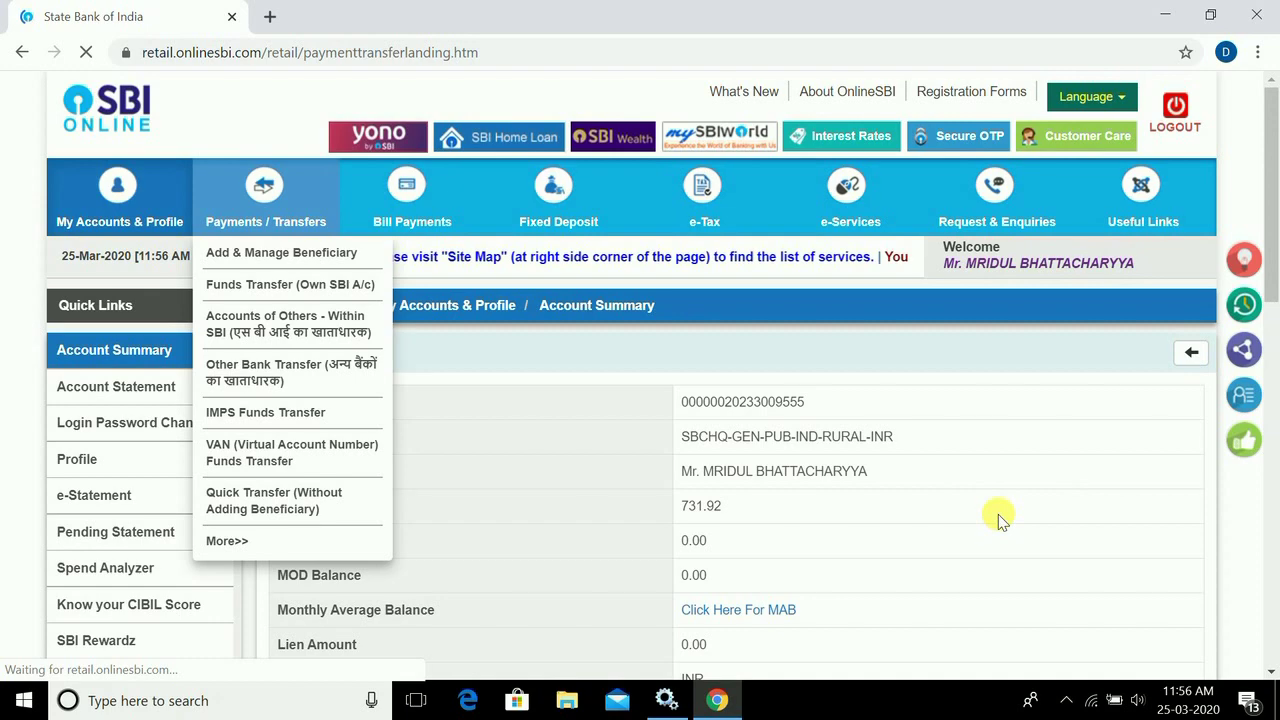
{"action": "scroll", "coordinate": [1274, 347], "scroll_direction": "down", "scroll_amount": 2}
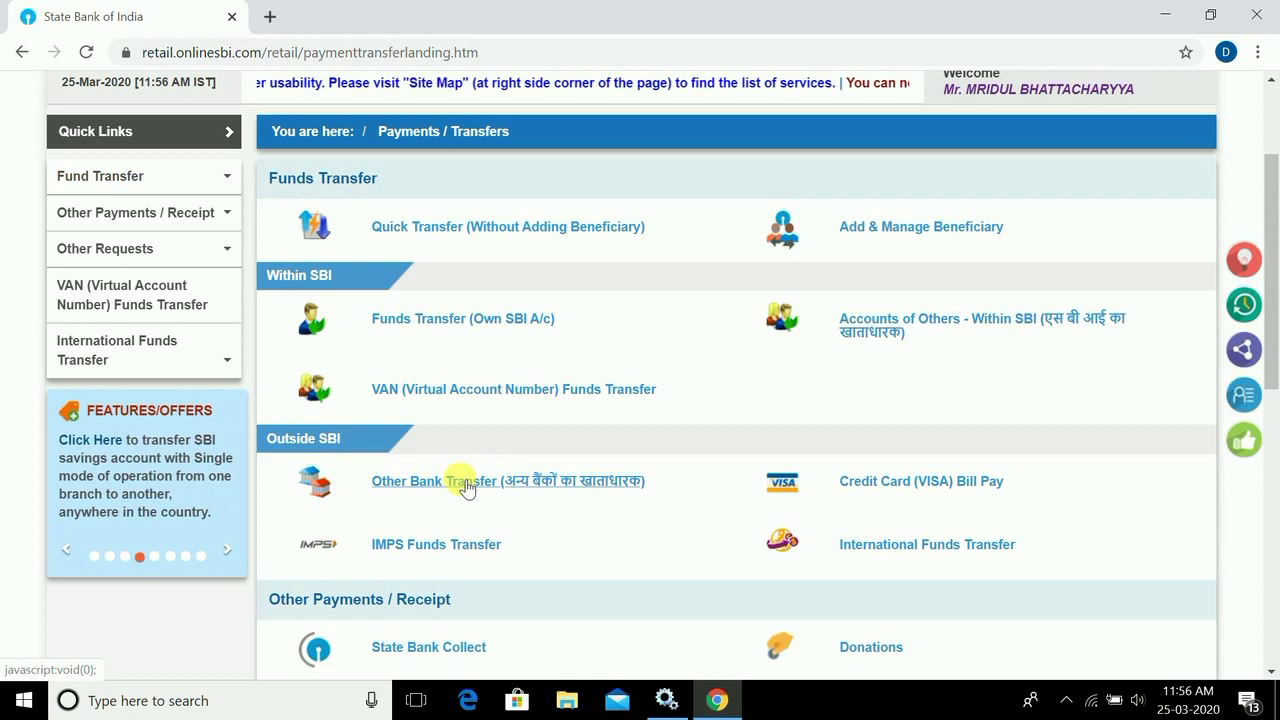
{"action": "left_click", "coordinate": [467, 484]}
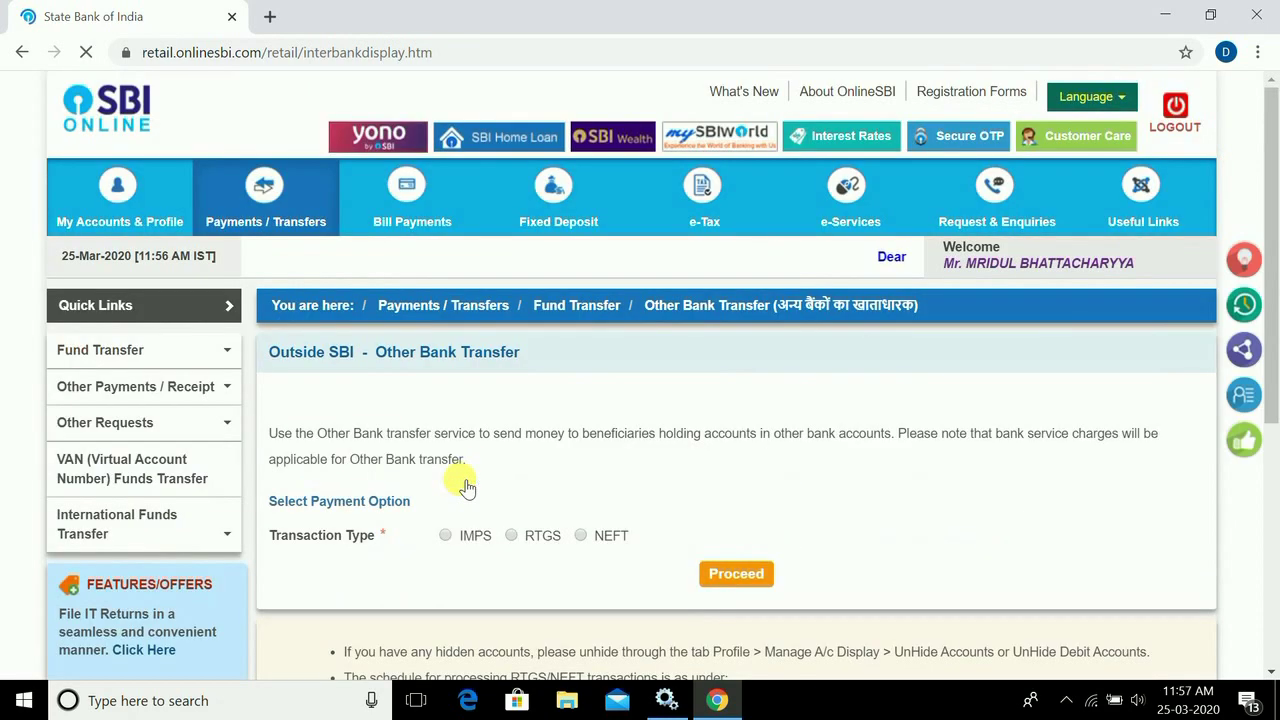
{"action": "left_click", "coordinate": [511, 535]}
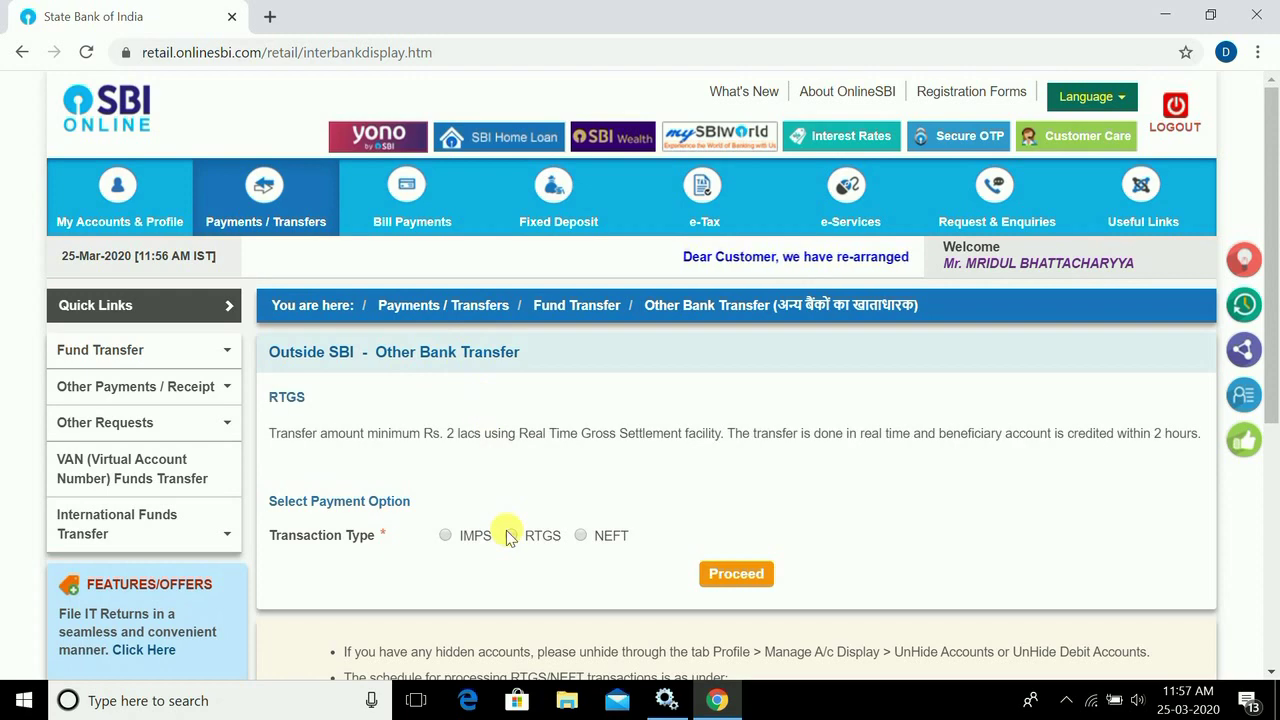
{"action": "left_click", "coordinate": [446, 536]}
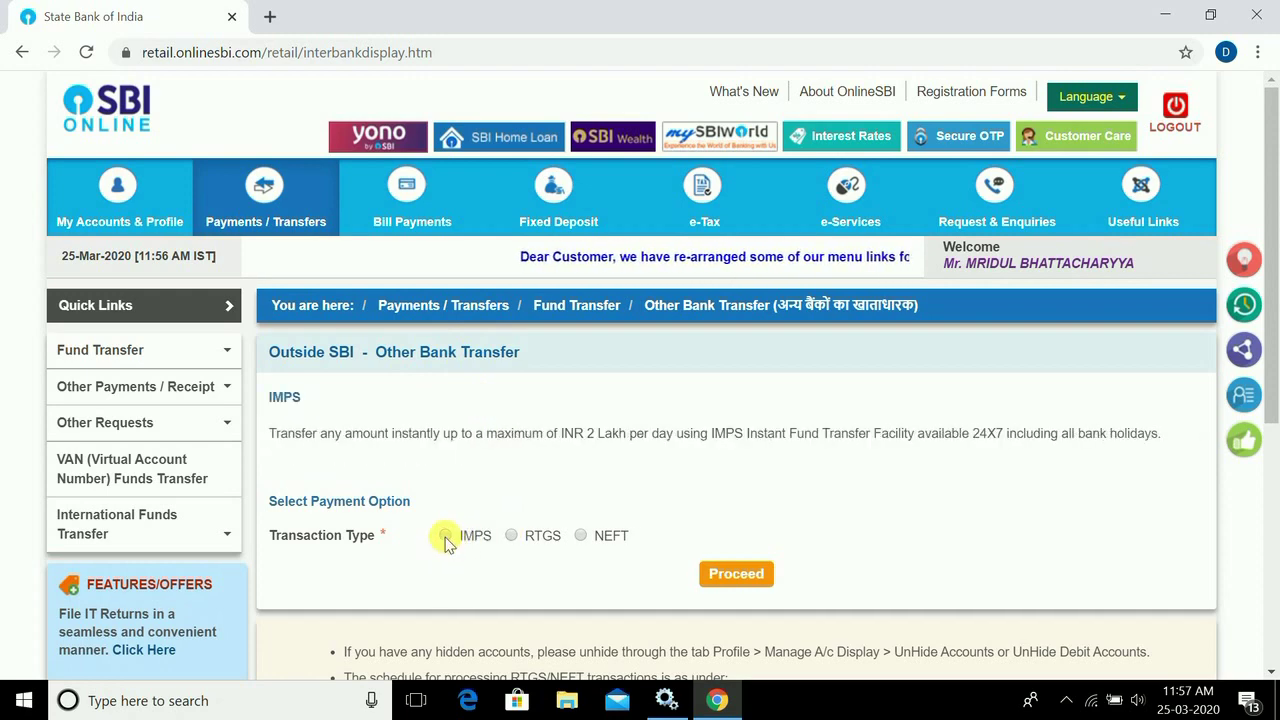
{"action": "left_click", "coordinate": [748, 580]}
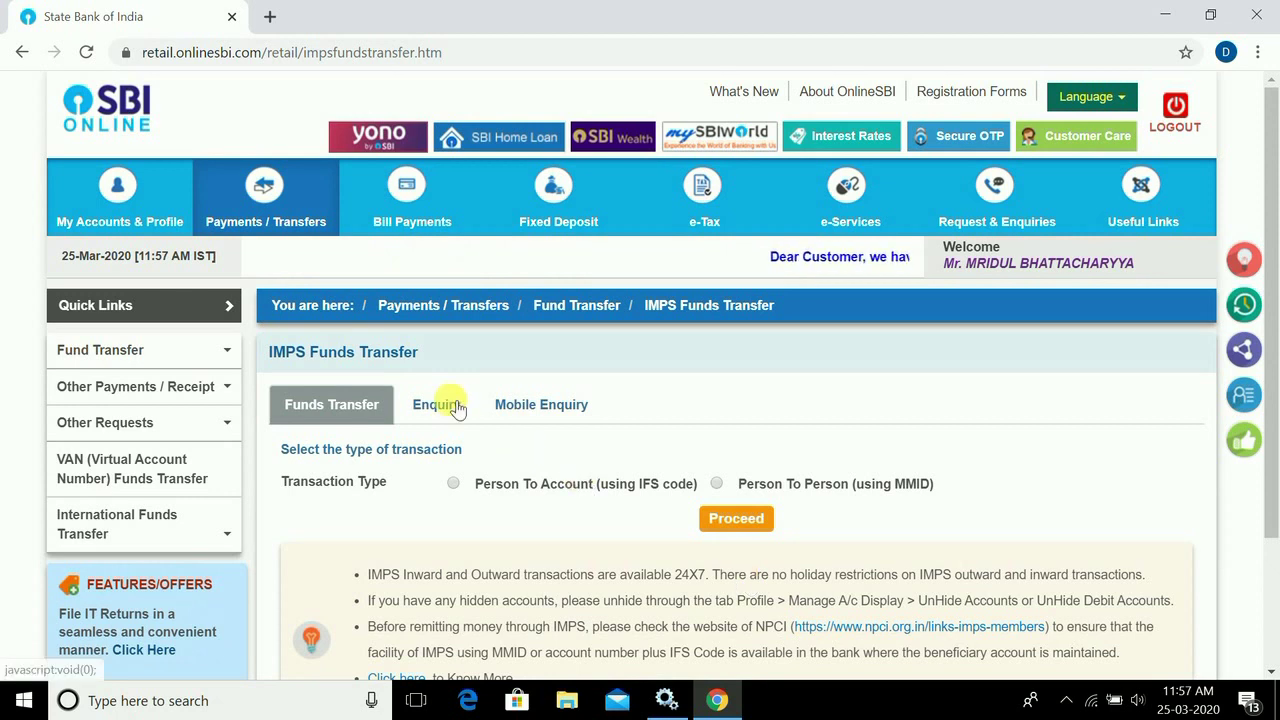
- Run an IMPS enquiry with start and end date both 25/03/2020
{"action": "left_click", "coordinate": [452, 405]}
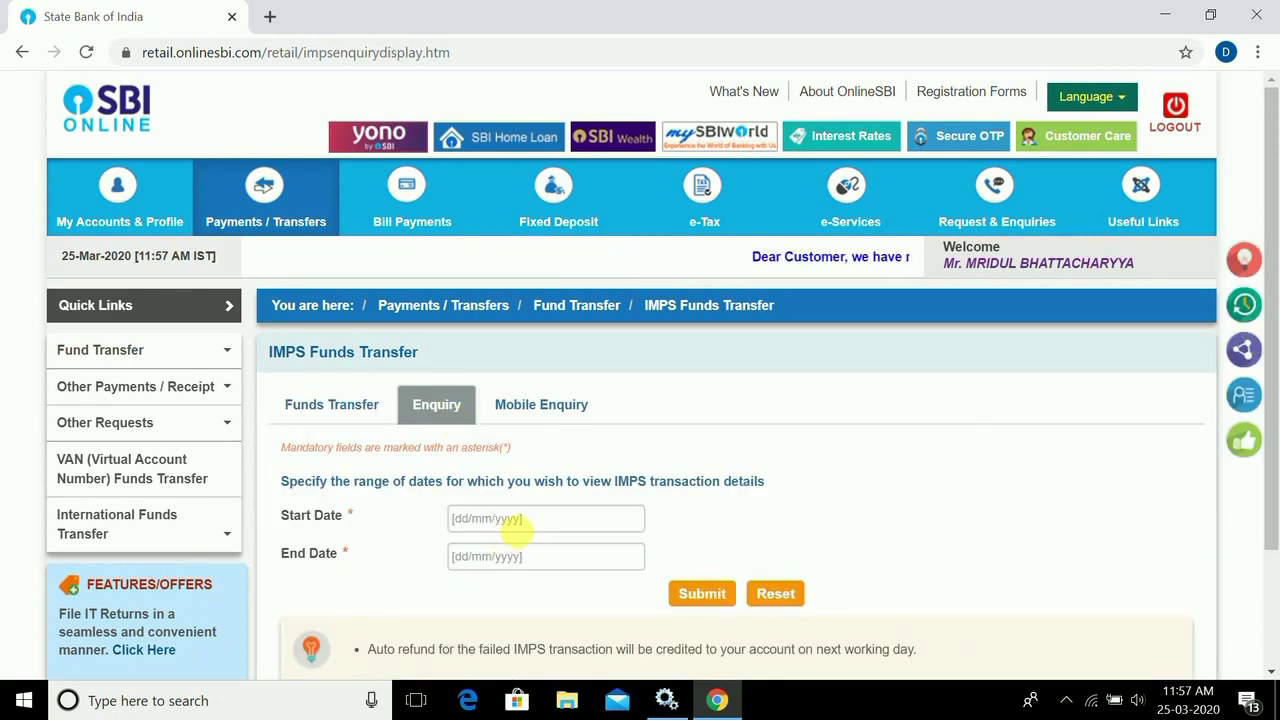
{"action": "left_click", "coordinate": [530, 522]}
{"action": "left_click", "coordinate": [551, 451]}
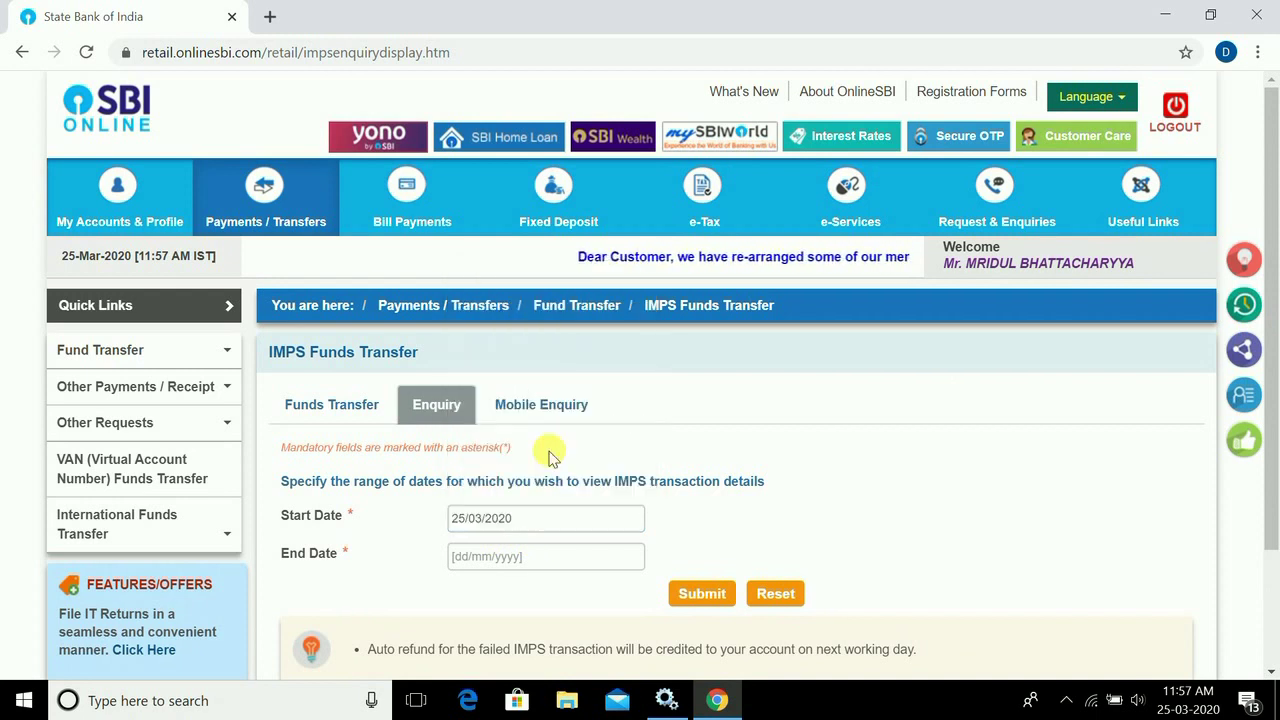
{"action": "left_click", "coordinate": [487, 557]}
{"action": "left_click", "coordinate": [552, 488]}
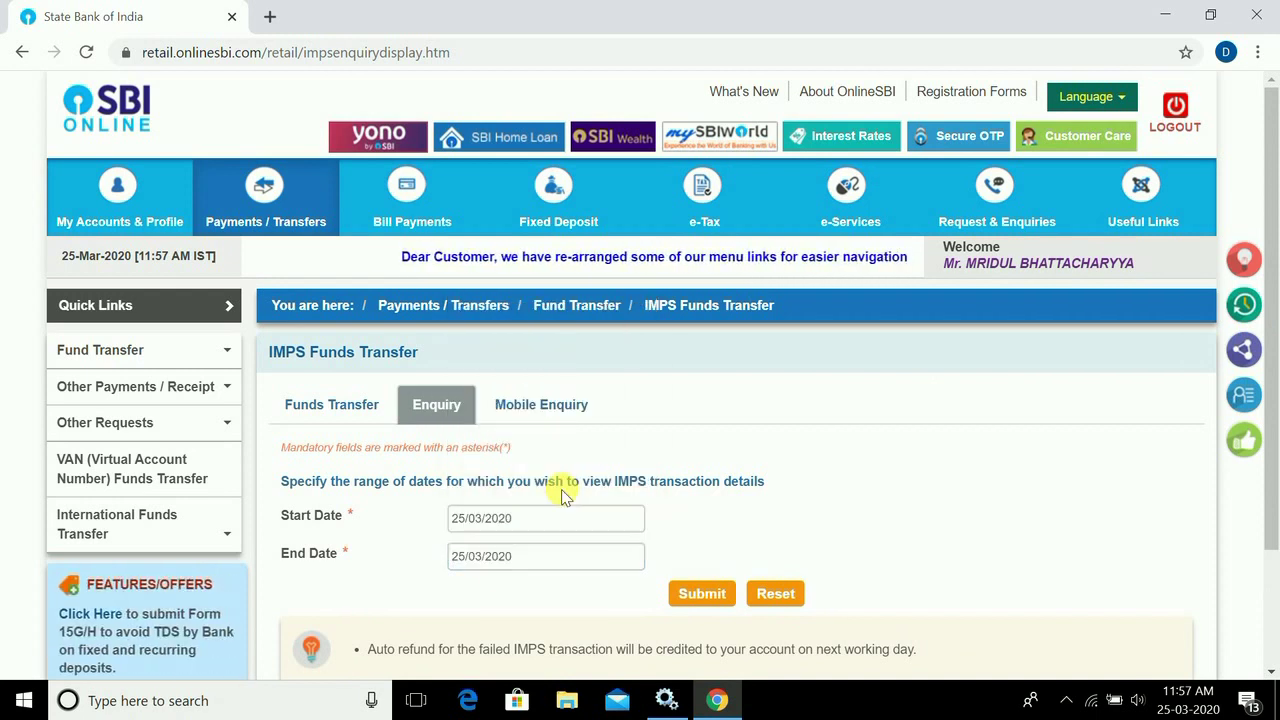
{"action": "left_click", "coordinate": [700, 593]}
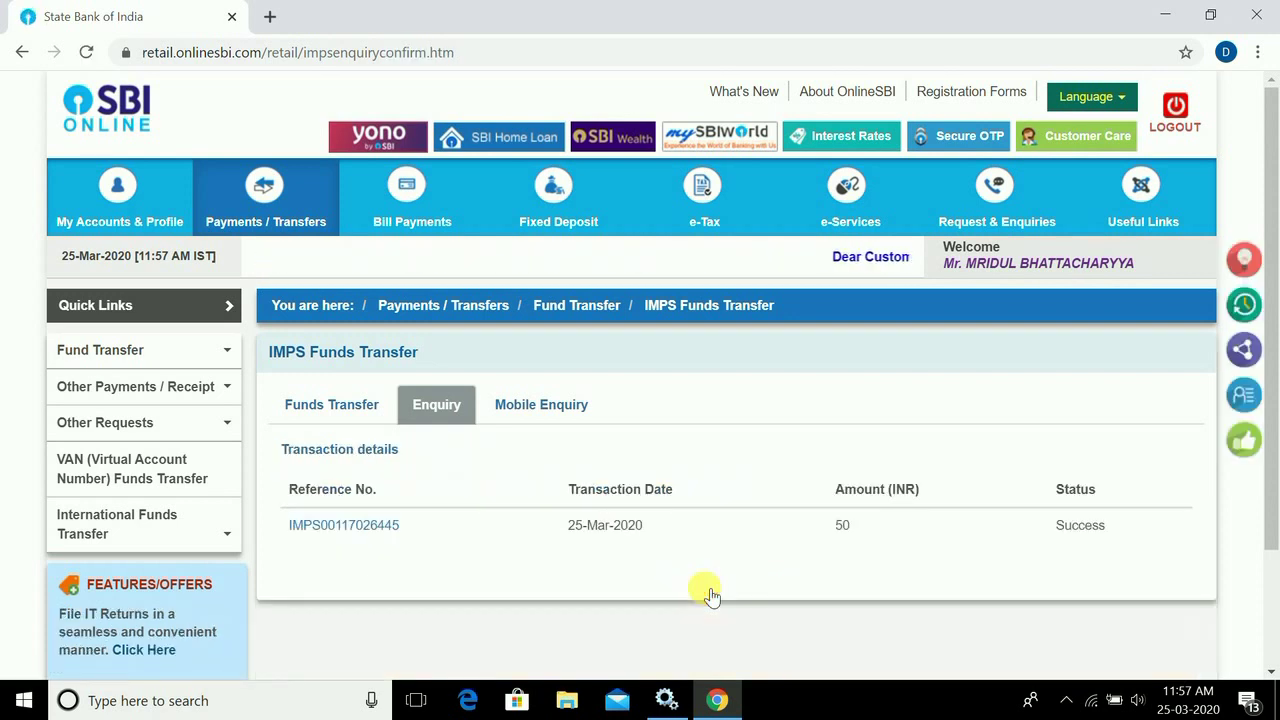
- Open the INR 50.00 transaction's details by its reference number and bring up the printable copy
{"action": "left_click", "coordinate": [343, 527]}
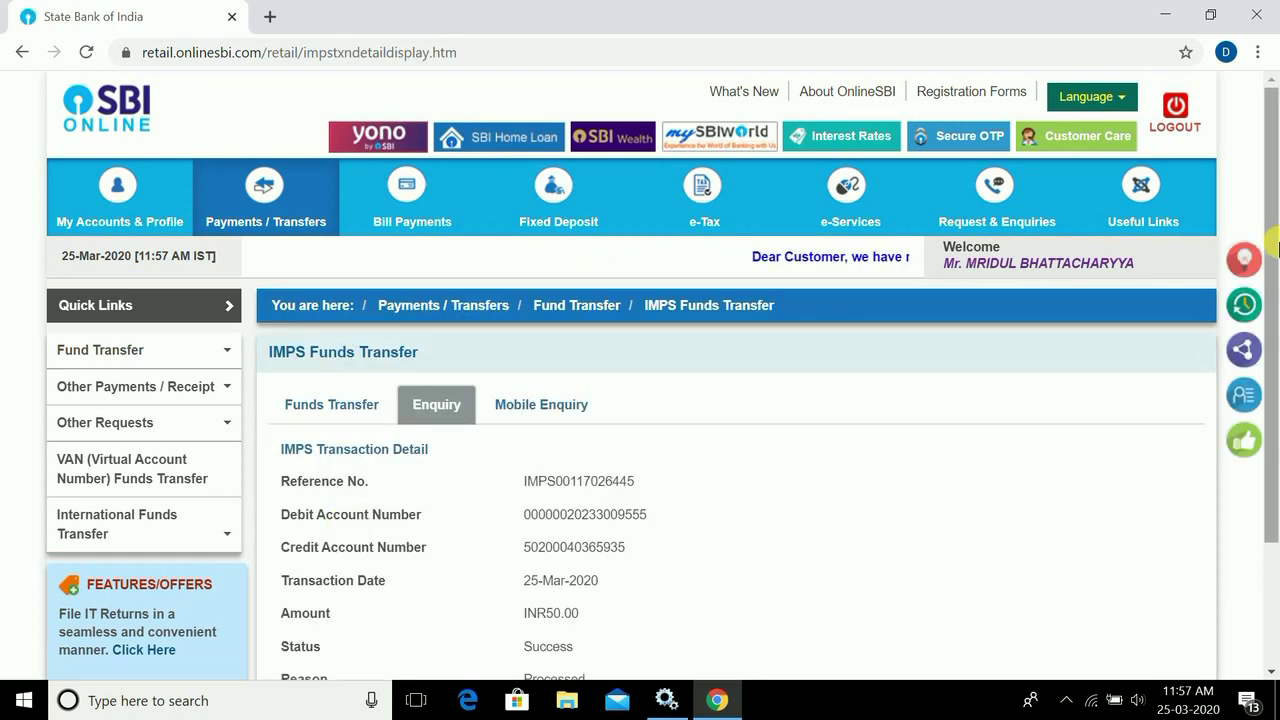
{"action": "left_click_drag", "start_coordinate": [1277, 250], "coordinate": [1277, 368]}
{"action": "left_click", "coordinate": [720, 563]}
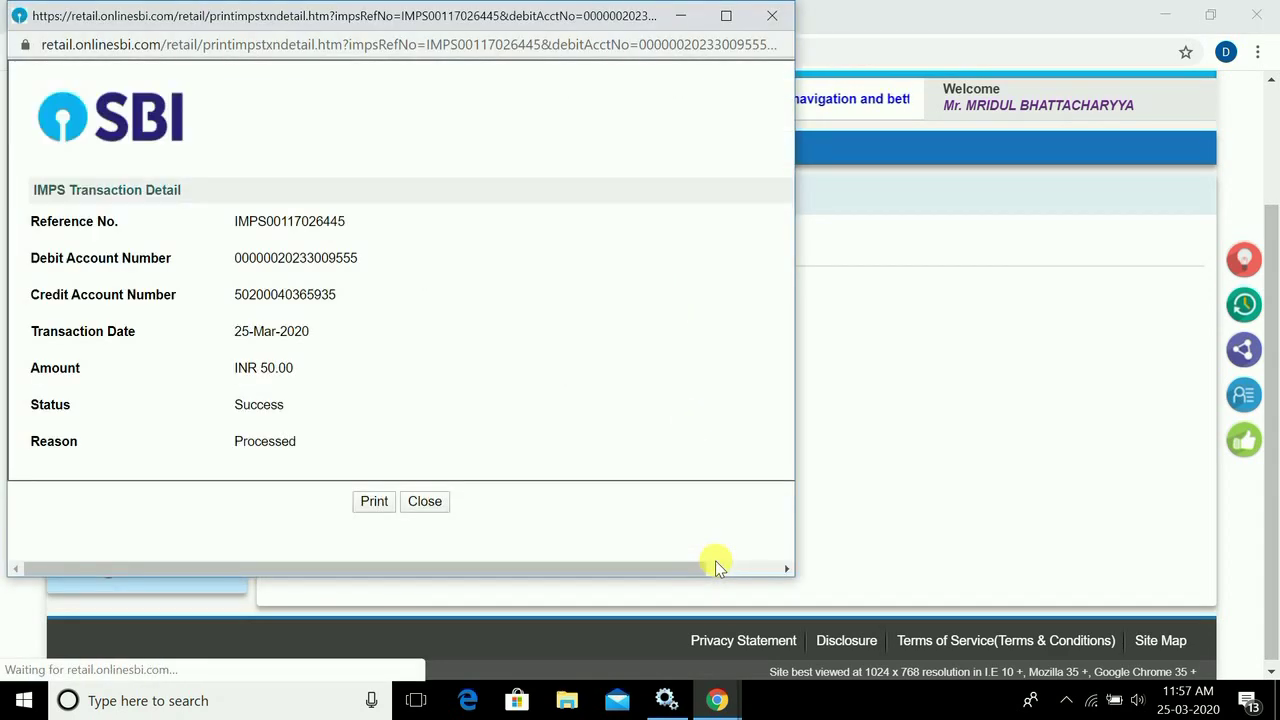